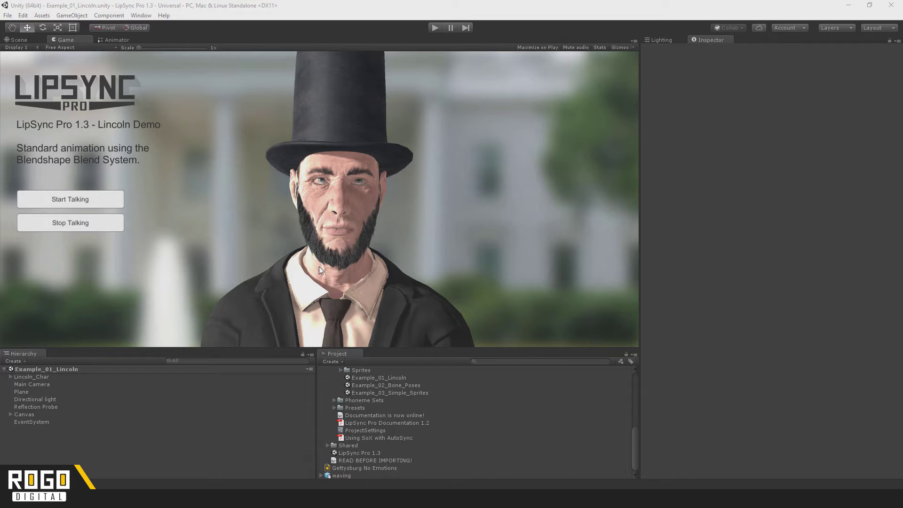
# Open the Gettysburg No Emotions clip in the LipSync editor's Emotions view.
pyautogui.click(339, 469)
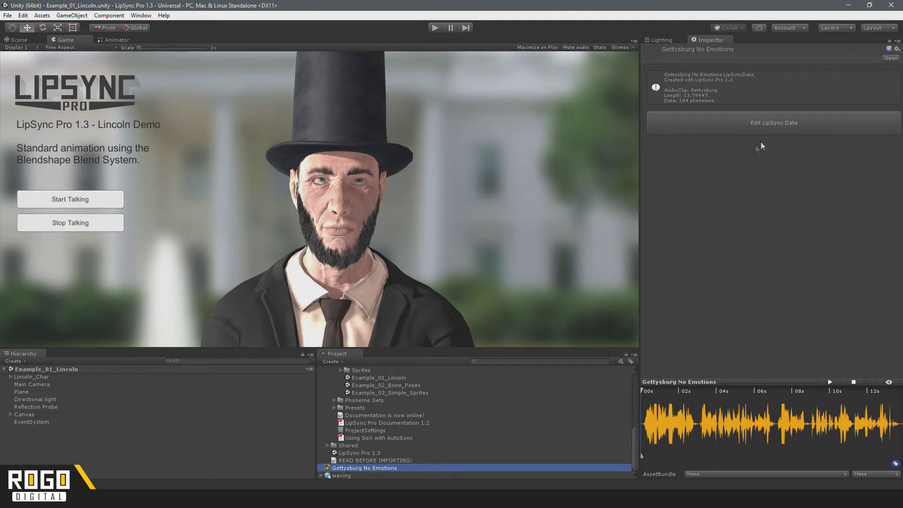
pyautogui.click(752, 131)
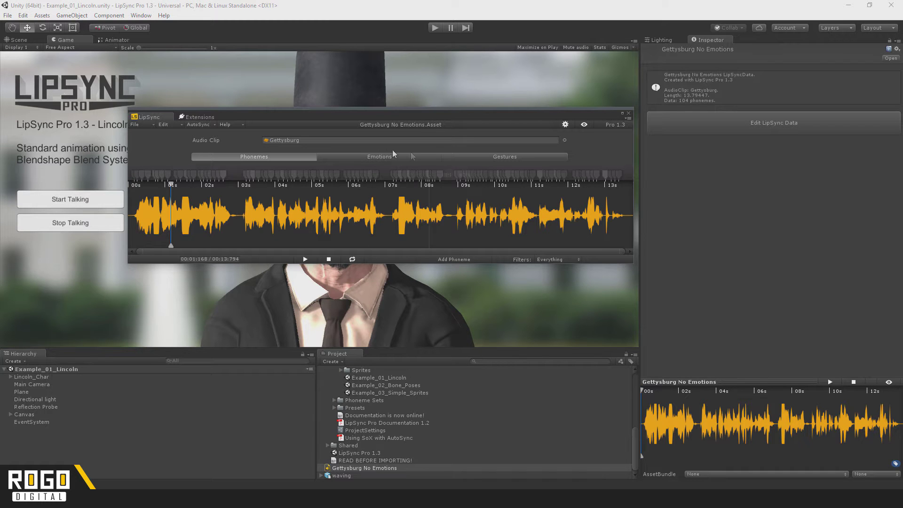
pyautogui.click(380, 158)
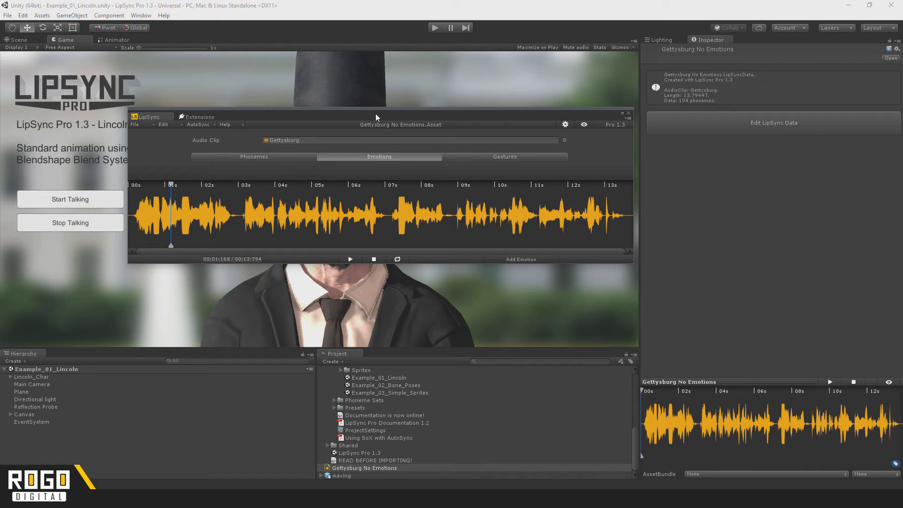
# Move the editor window down and set the preview target to Lincoln_Char.
pyautogui.moveTo(375, 114); pyautogui.dragTo(361, 270)
pyautogui.click(570, 281)
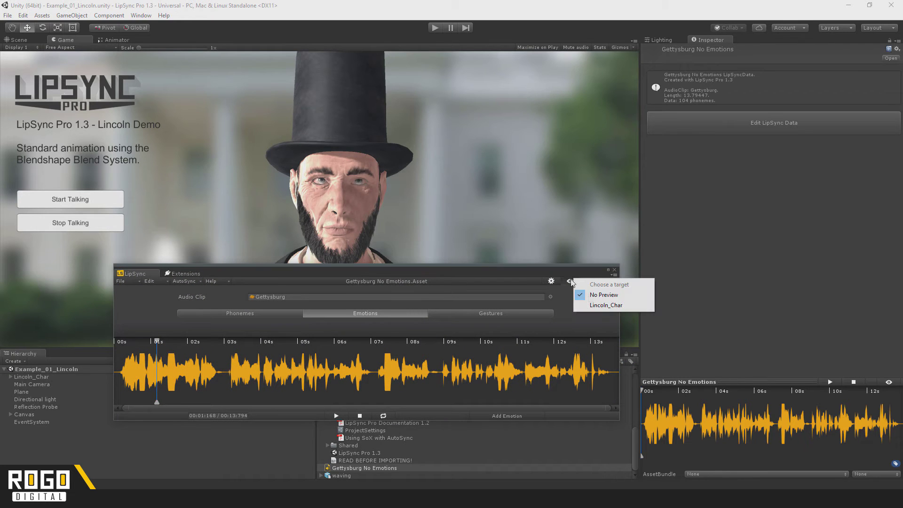
pyautogui.click(592, 307)
pyautogui.moveTo(524, 276); pyautogui.dragTo(534, 295)
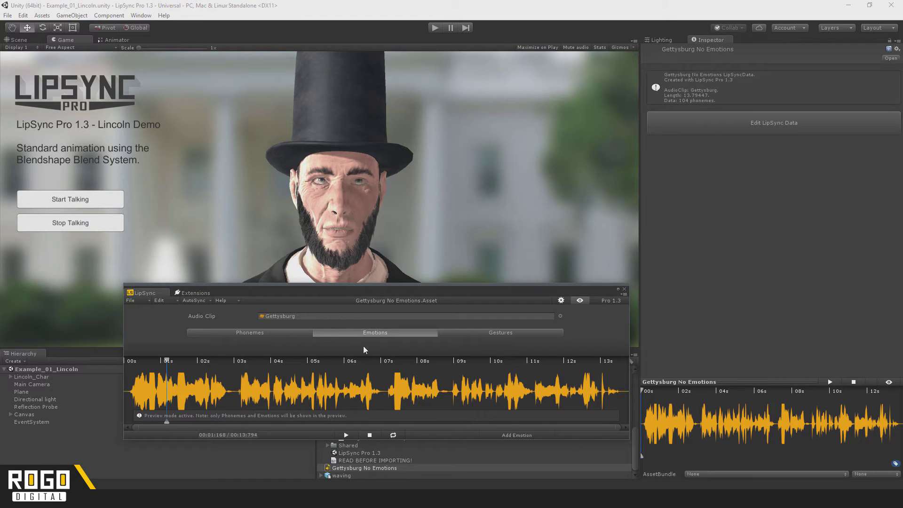
# Add a Serious emotion marker to the Gettysburg timeline.
pyautogui.rightClick(303, 380)
pyautogui.moveTo(358, 386)
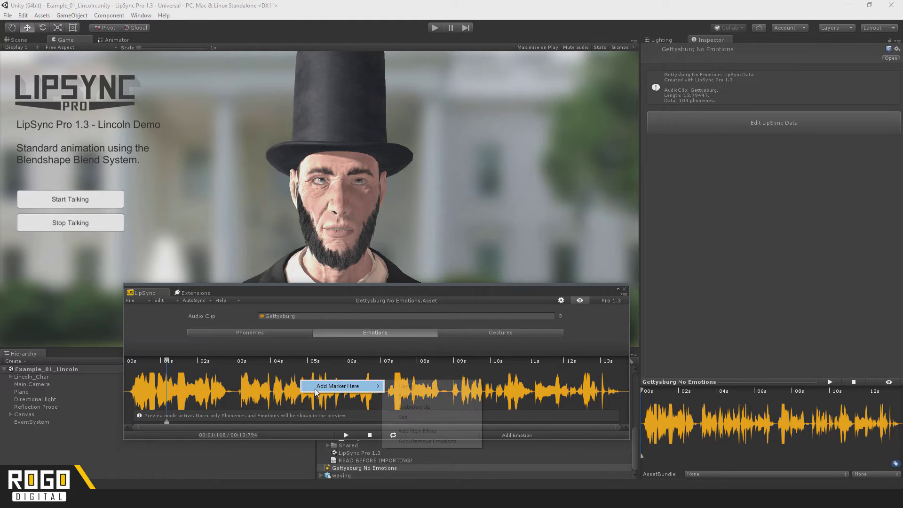
pyautogui.click(557, 437)
pyautogui.click(517, 435)
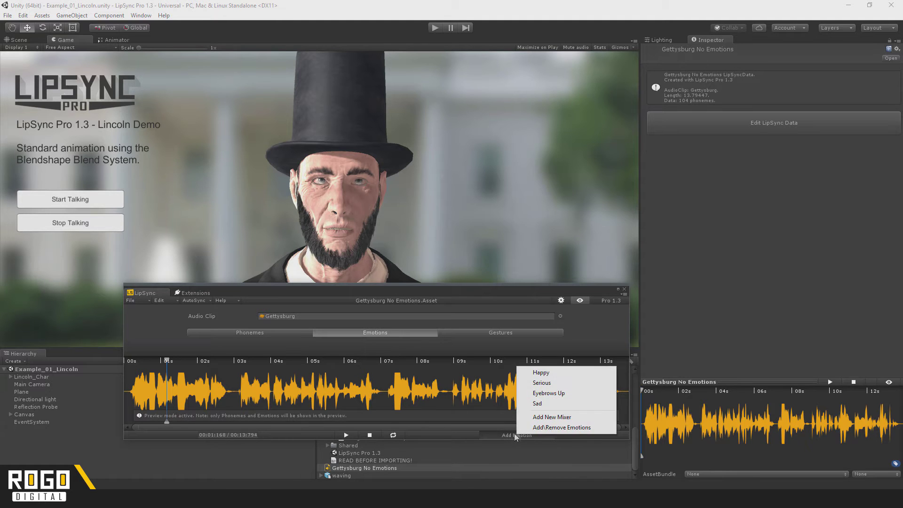
pyautogui.click(543, 384)
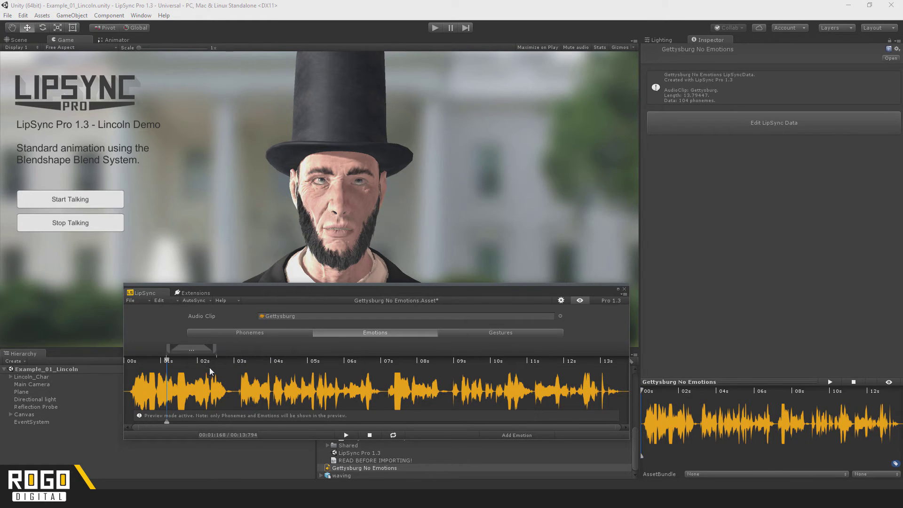
# Stretch the Serious marker to about 4–8 s with blend-in and blend-out ramps, then scrub to preview.
pyautogui.moveTo(216, 350); pyautogui.dragTo(350, 353)
pyautogui.moveTo(167, 358); pyautogui.dragTo(216, 358)
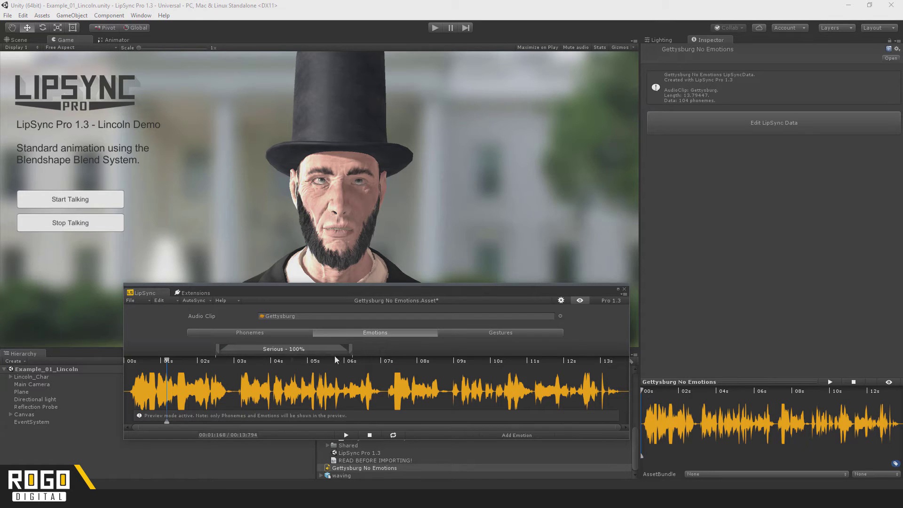
pyautogui.moveTo(291, 359)
pyautogui.mouseDown()
pyautogui.moveTo(475, 359)
pyautogui.moveTo(308, 360)
pyautogui.mouseUp()
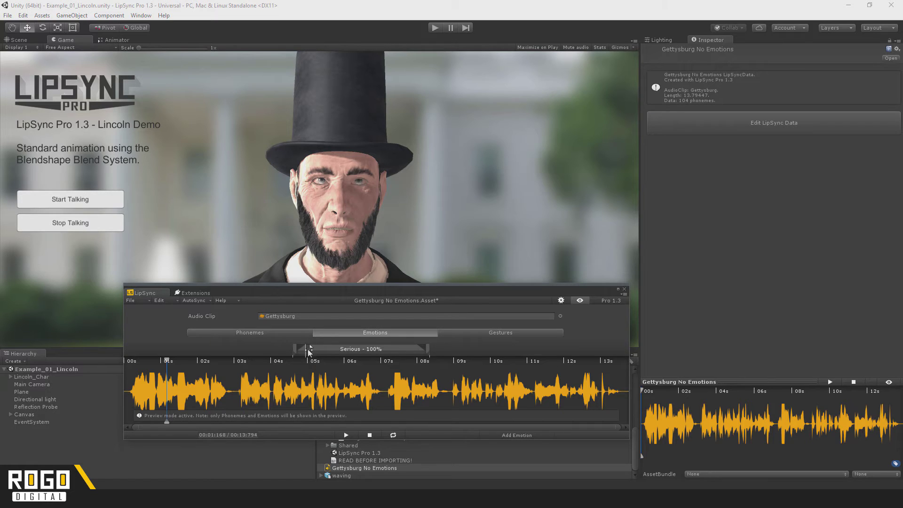
pyautogui.moveTo(310, 351)
pyautogui.mouseDown()
pyautogui.moveTo(338, 352)
pyautogui.moveTo(279, 348)
pyautogui.mouseUp()
pyautogui.moveTo(408, 351); pyautogui.dragTo(395, 358)
pyautogui.click(229, 380)
pyautogui.moveTo(230, 380); pyautogui.dragTo(447, 370)
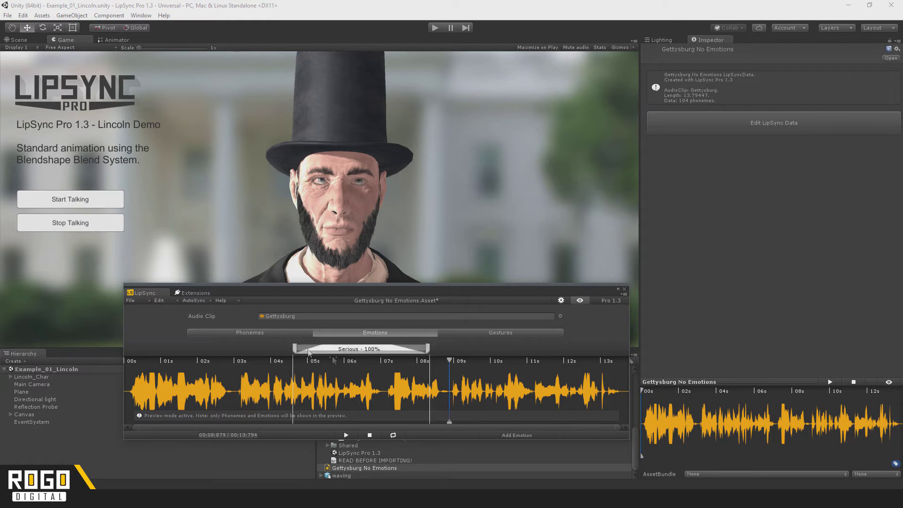
# Move the Serious marker to start near 3 s and add a Happy marker after it.
pyautogui.moveTo(365, 352); pyautogui.dragTo(303, 351)
pyautogui.rightClick(456, 377)
pyautogui.moveTo(471, 382)
pyautogui.click(567, 386)
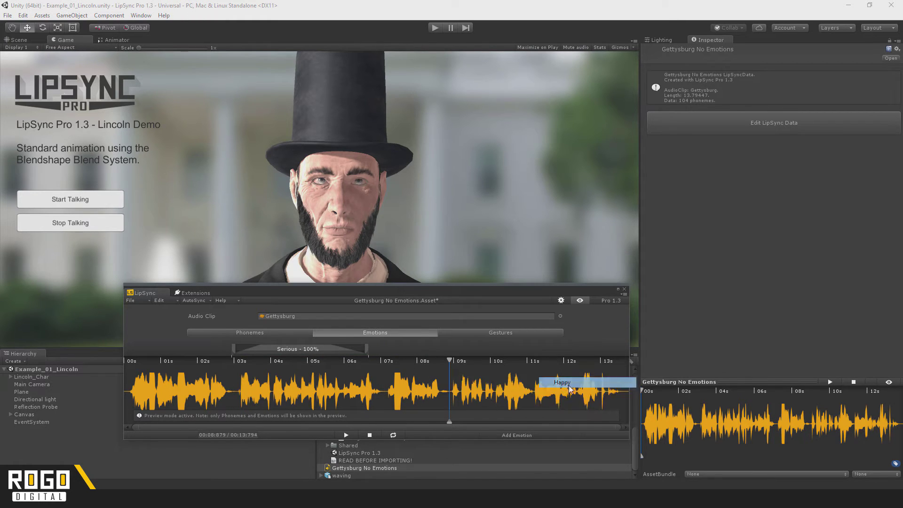
# Resize the Happy marker to overlap Serious, ending near 9 s, and scrub to preview.
pyautogui.moveTo(504, 348)
pyautogui.mouseDown()
pyautogui.moveTo(564, 356)
pyautogui.moveTo(392, 361)
pyautogui.mouseUp()
pyautogui.click(524, 348)
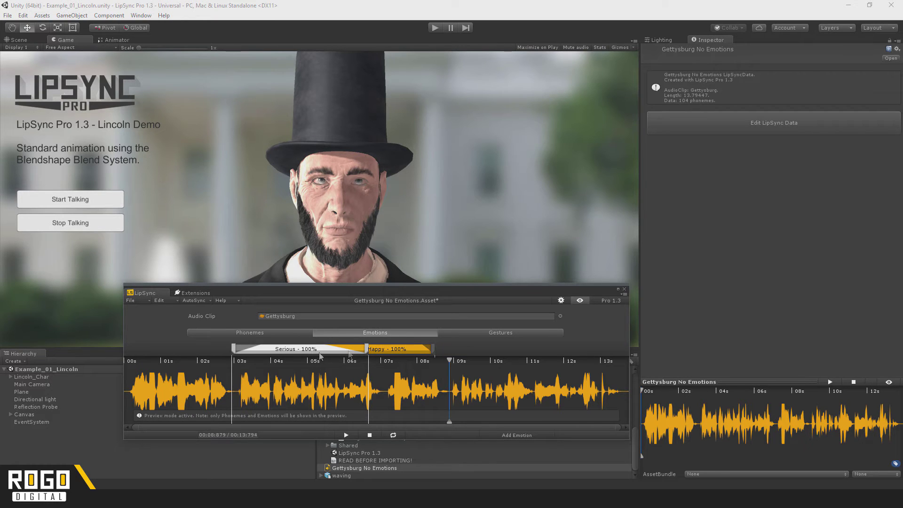
pyautogui.moveTo(367, 348)
pyautogui.mouseDown()
pyautogui.moveTo(308, 351)
pyautogui.moveTo(320, 359)
pyautogui.mouseUp()
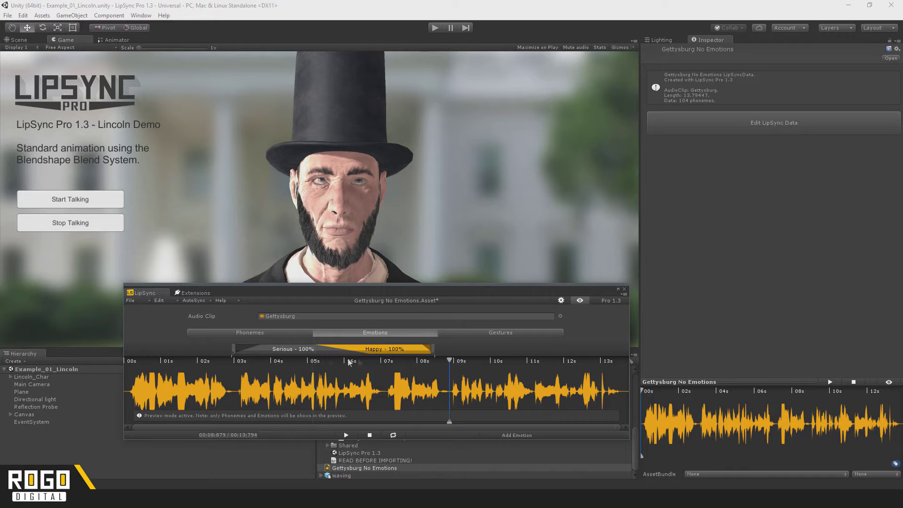
pyautogui.click(294, 385)
pyautogui.moveTo(296, 386)
pyautogui.mouseDown()
pyautogui.moveTo(366, 391)
pyautogui.moveTo(306, 381)
pyautogui.mouseUp()
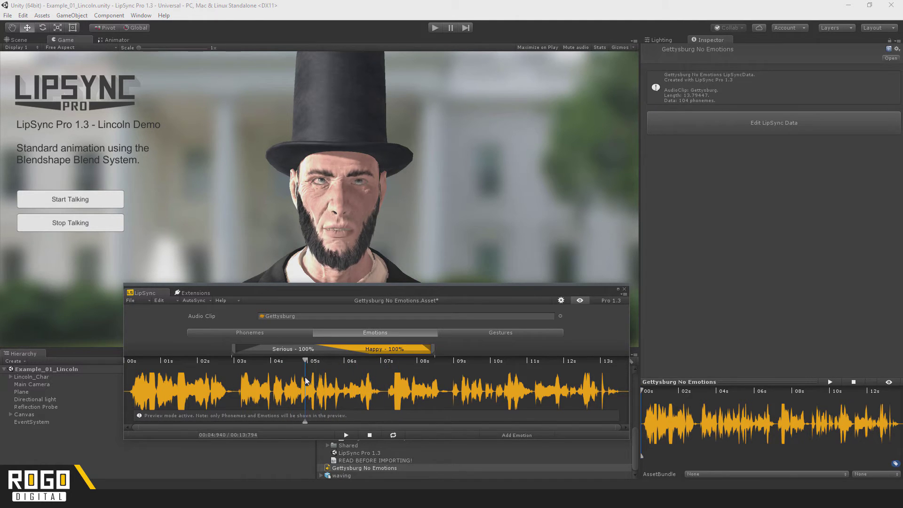
pyautogui.click(408, 351)
# Lower the Serious marker's intensity to 27.6% in its Marker Settings.
pyautogui.rightClick(292, 351)
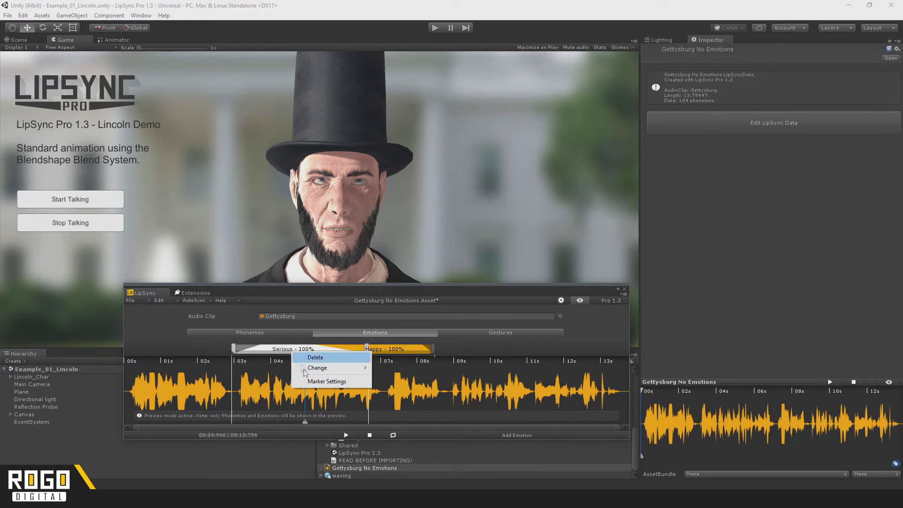
pyautogui.click(314, 383)
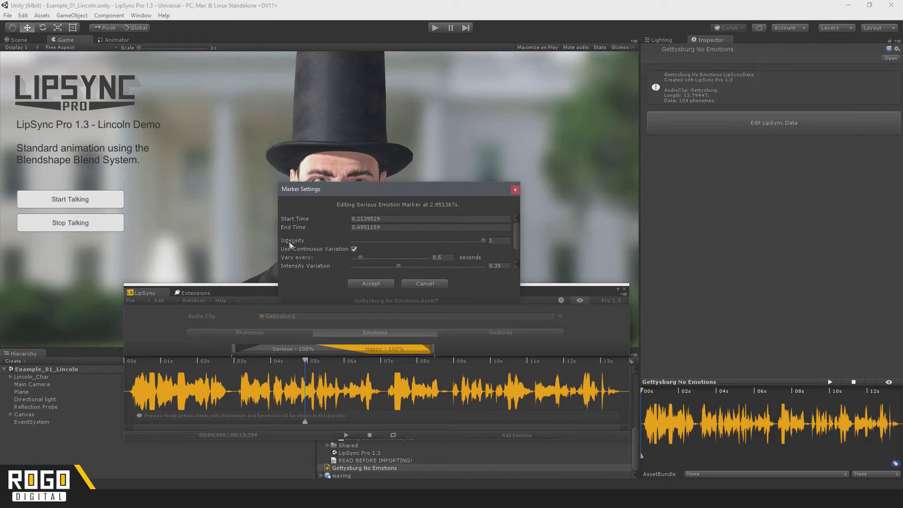
pyautogui.click(470, 241)
pyautogui.click(383, 284)
# Reopen the Serious marker settings, try other intensity values, and cancel without saving.
pyautogui.rightClick(300, 351)
pyautogui.click(314, 380)
pyautogui.moveTo(399, 243); pyautogui.dragTo(492, 245)
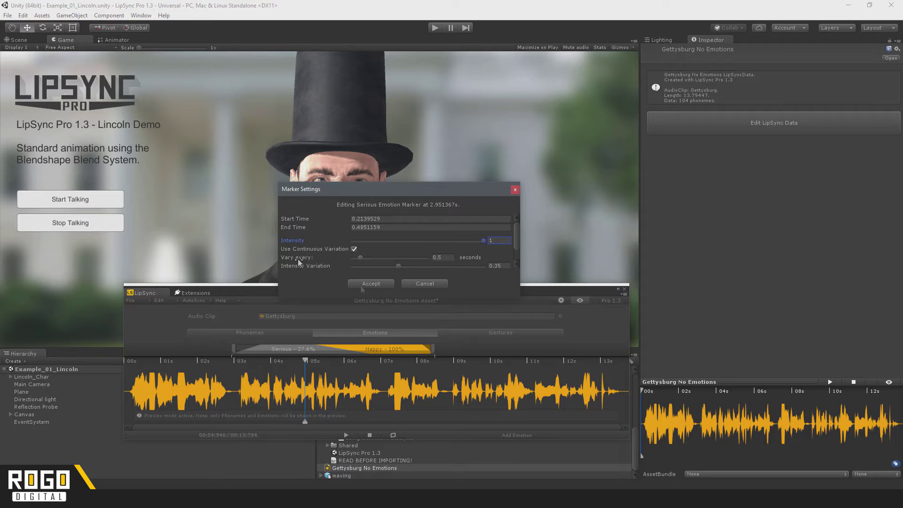
pyautogui.moveTo(516, 241)
pyautogui.mouseDown()
pyautogui.moveTo(520, 254)
pyautogui.moveTo(520, 243)
pyautogui.moveTo(521, 250)
pyautogui.moveTo(413, 254)
pyautogui.mouseUp()
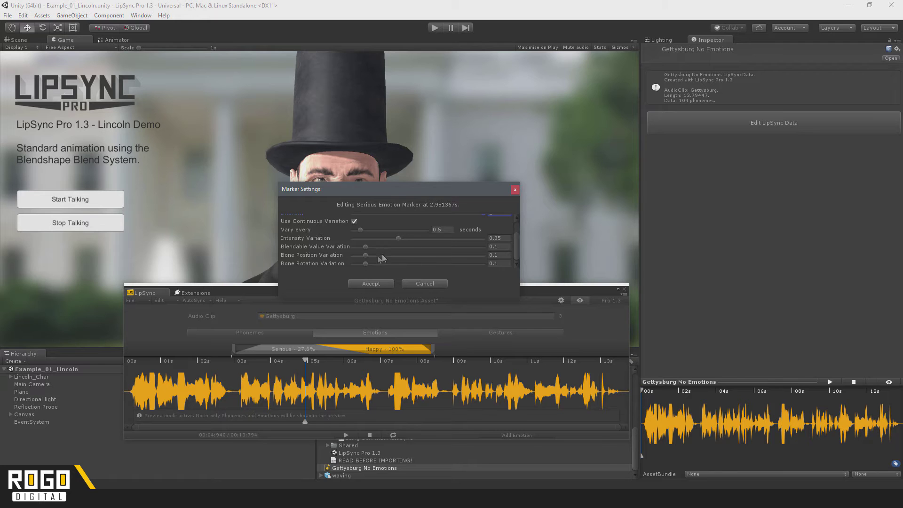
pyautogui.click(416, 283)
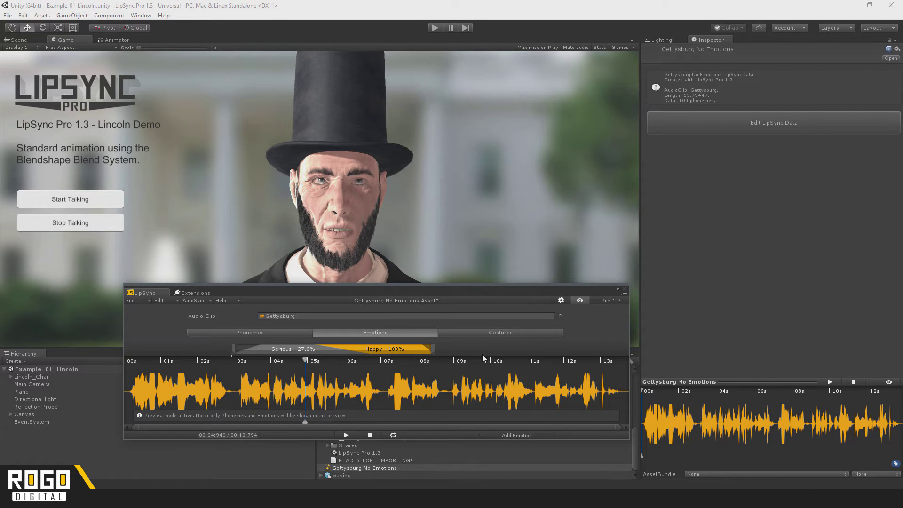
pyautogui.click(162, 301)
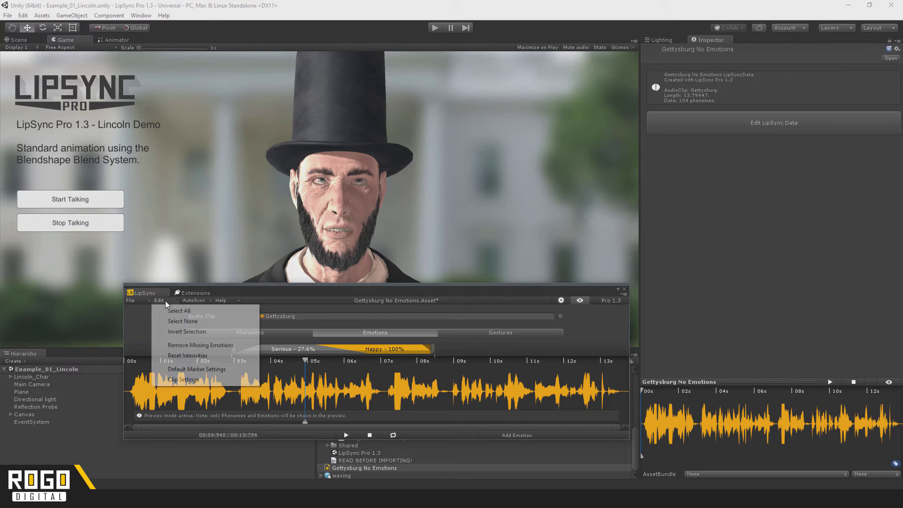
pyautogui.click(210, 370)
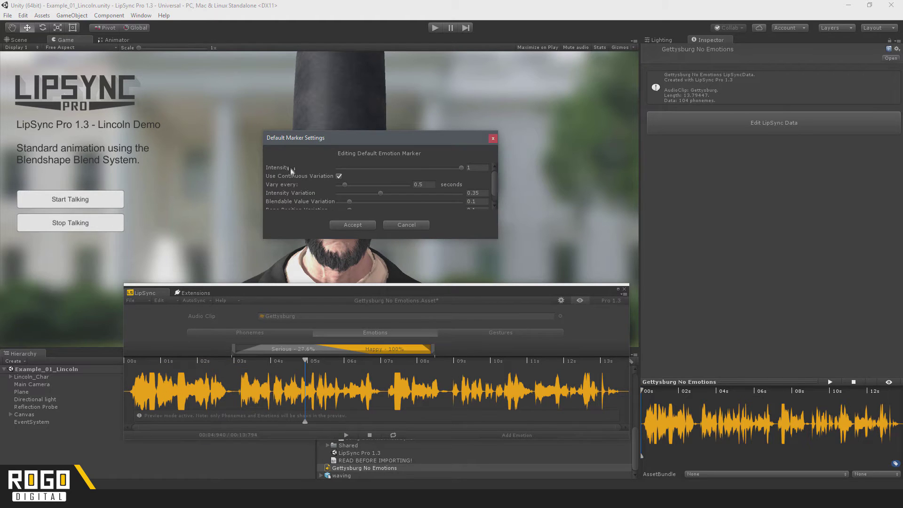
pyautogui.moveTo(495, 185)
pyautogui.mouseDown()
pyautogui.moveTo(496, 208)
pyautogui.moveTo(495, 175)
pyautogui.mouseUp()
pyautogui.click(408, 225)
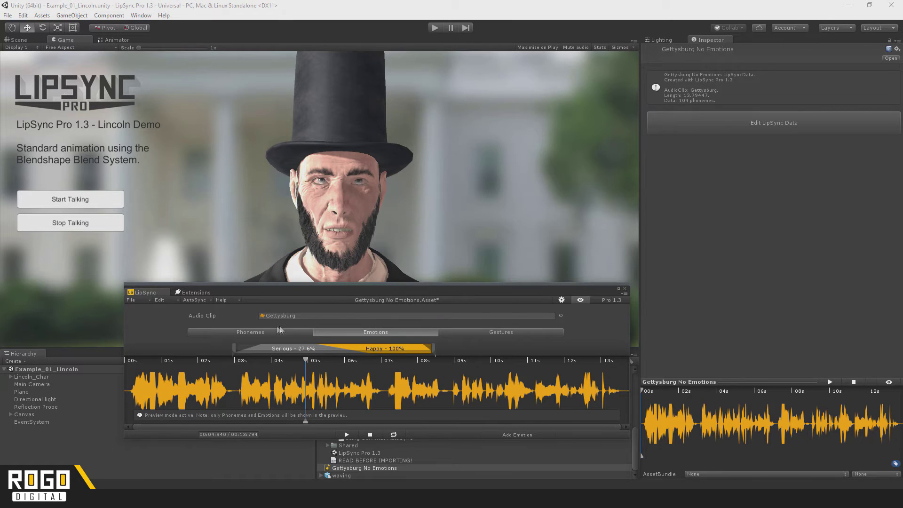
pyautogui.click(257, 331)
pyautogui.rightClick(296, 353)
pyautogui.click(331, 394)
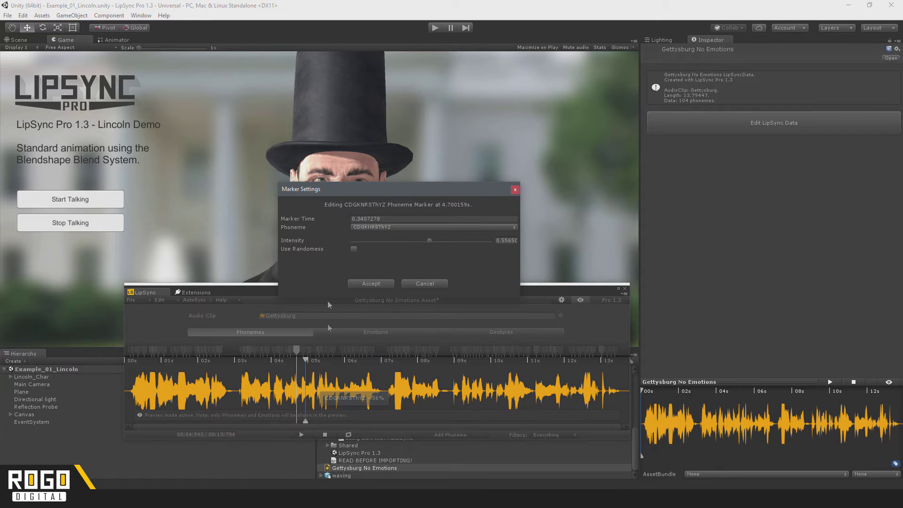
pyautogui.click(354, 249)
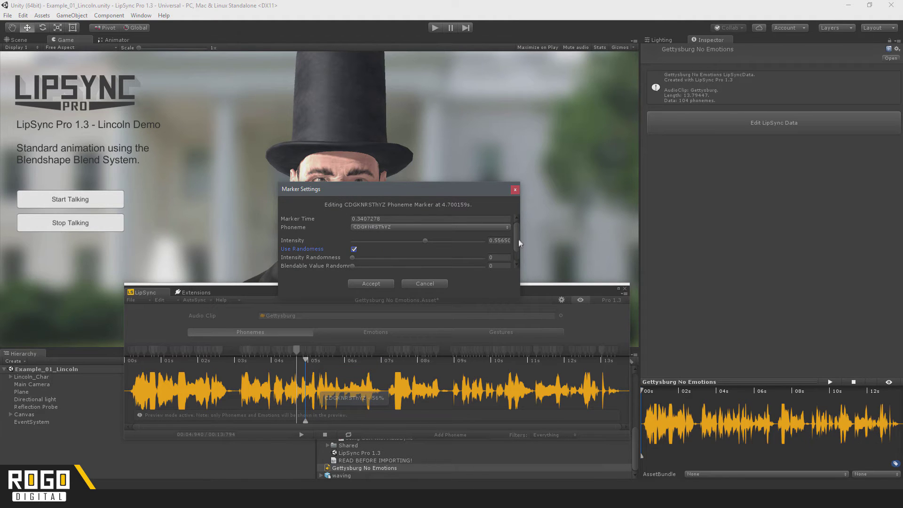
pyautogui.moveTo(519, 238); pyautogui.dragTo(520, 250)
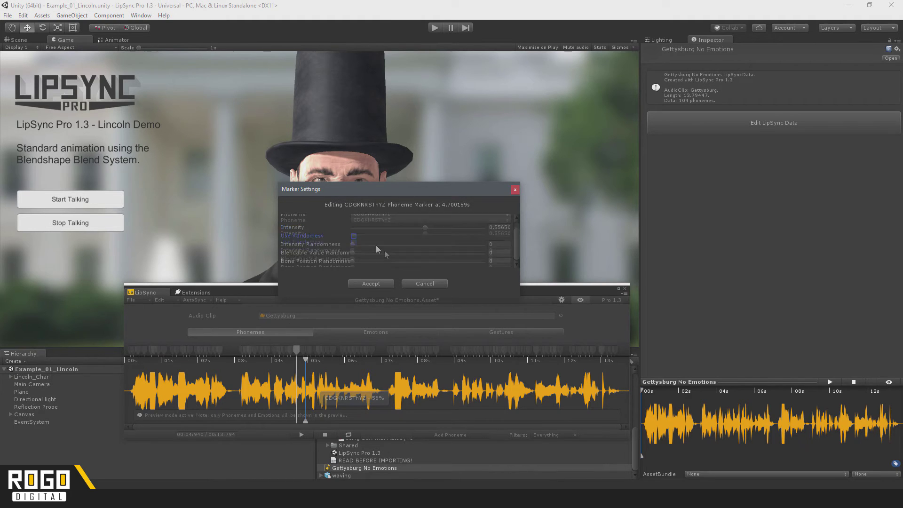
pyautogui.click(427, 284)
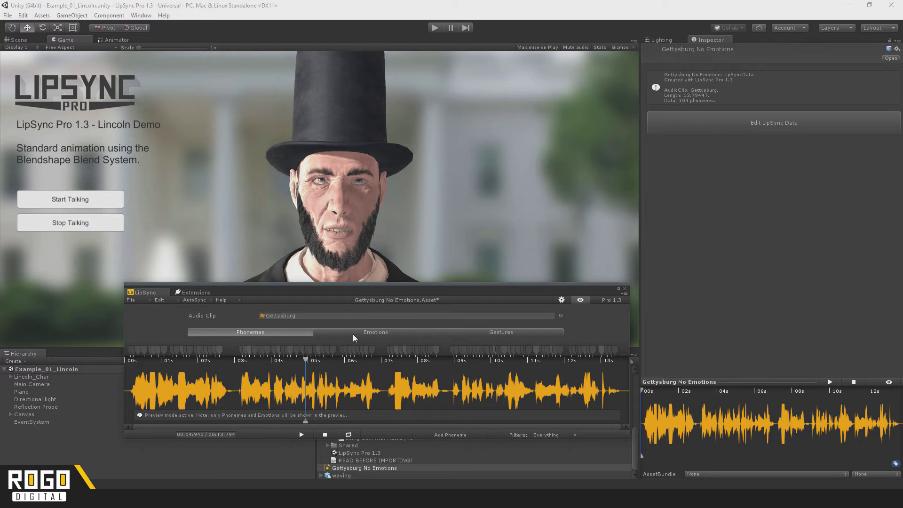
pyautogui.click(354, 335)
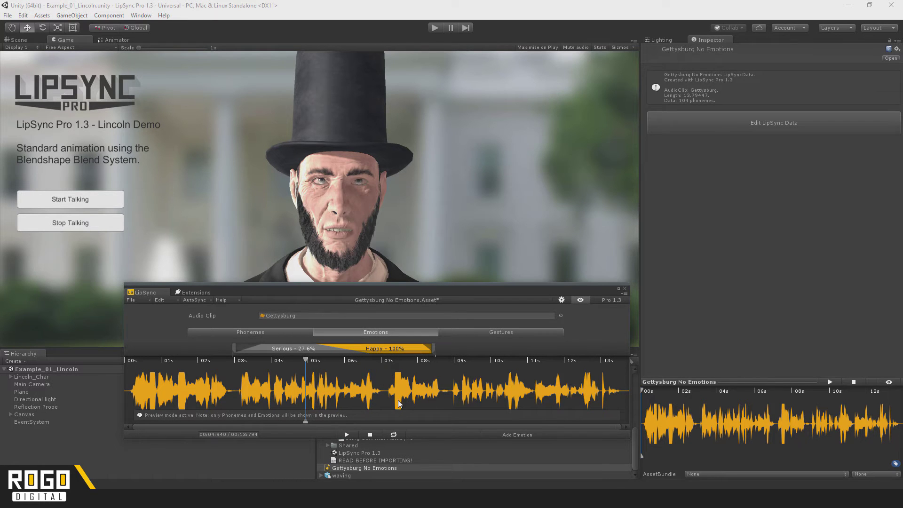
# Add a Mixed Emotion marker at about 9.9 s on the timeline.
pyautogui.click(487, 377)
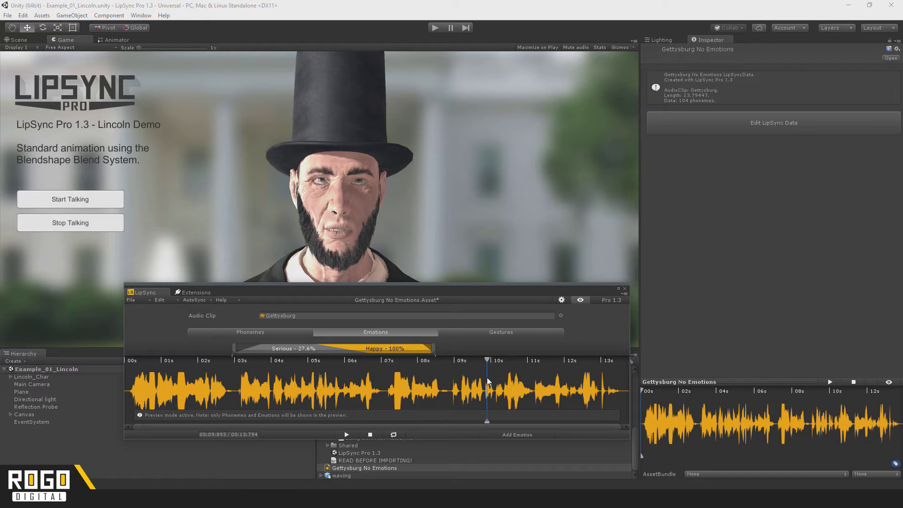
pyautogui.rightClick(487, 376)
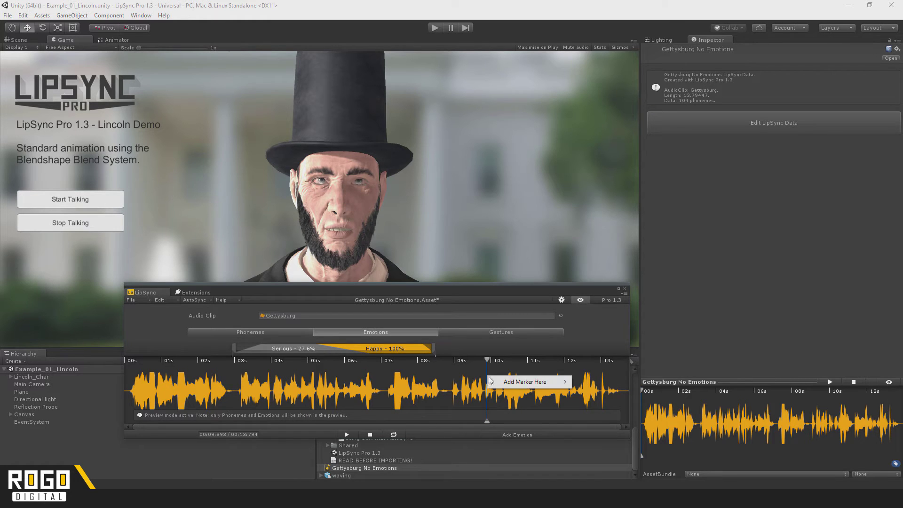
pyautogui.moveTo(573, 387)
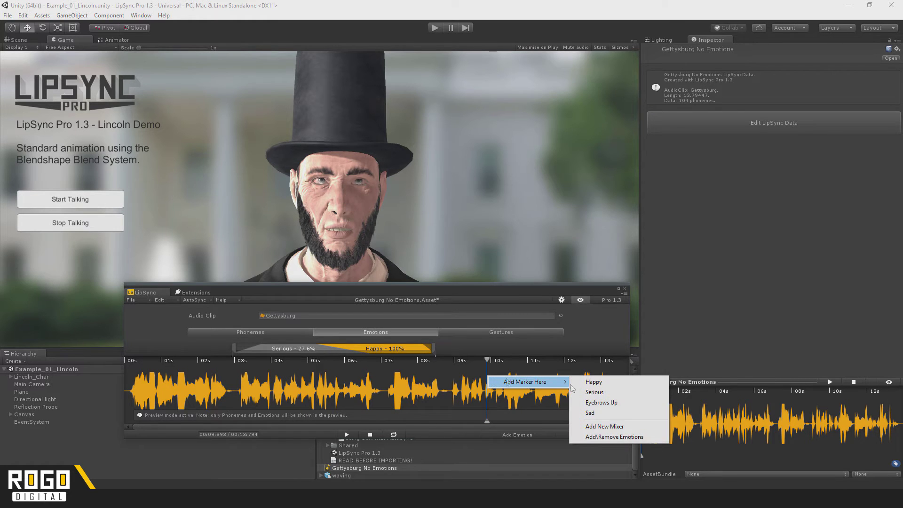
pyautogui.click(613, 427)
# Stretch the Mixed Emotion marker to about 9.1–12.3 s and open its Edit Mixer.
pyautogui.moveTo(535, 348); pyautogui.dragTo(606, 351)
pyautogui.moveTo(536, 350)
pyautogui.mouseDown()
pyautogui.moveTo(510, 350)
pyautogui.moveTo(518, 349)
pyautogui.mouseUp()
pyautogui.rightClick(521, 350)
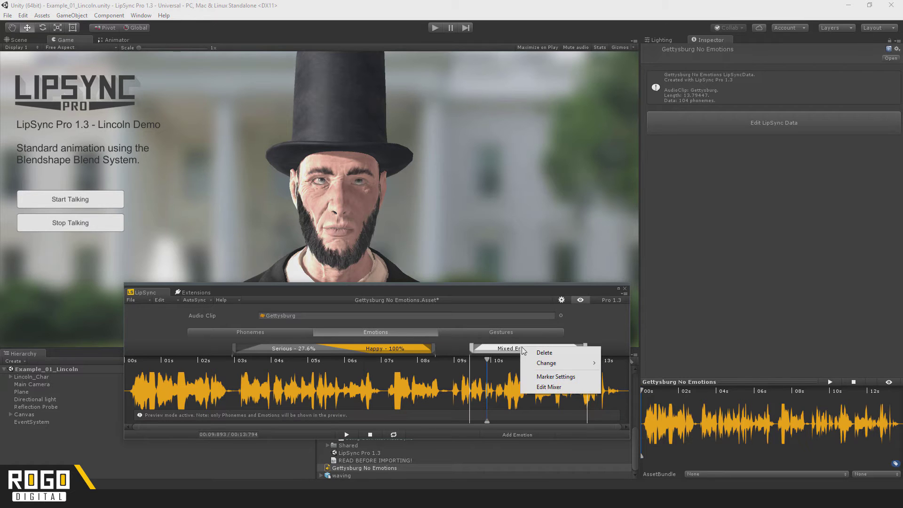
pyautogui.click(564, 391)
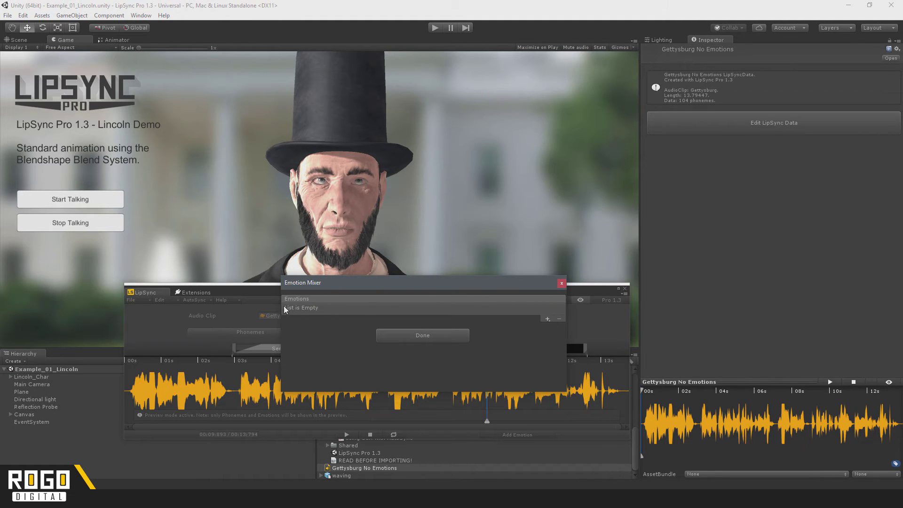
# Add Serious and Sad to the Emotion Mixer and drag the blend divider toward Serious.
pyautogui.click(549, 319)
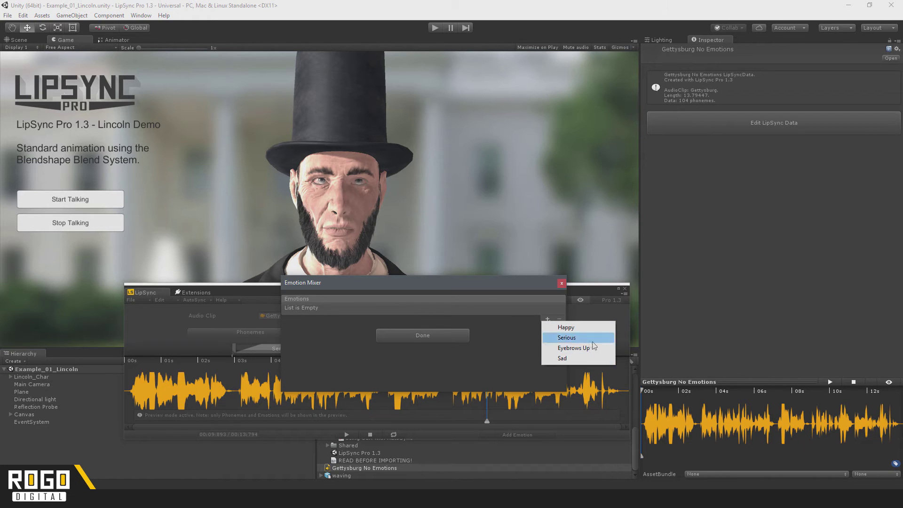
pyautogui.click(574, 338)
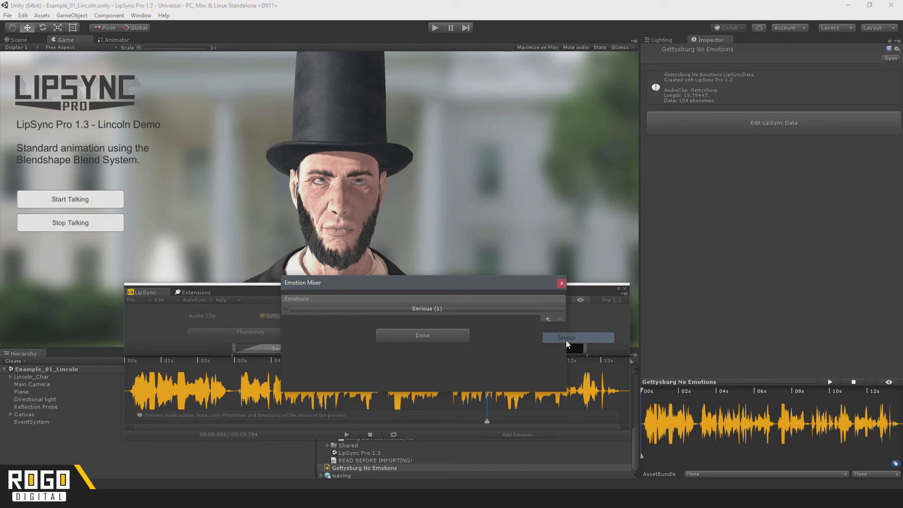
pyautogui.click(548, 319)
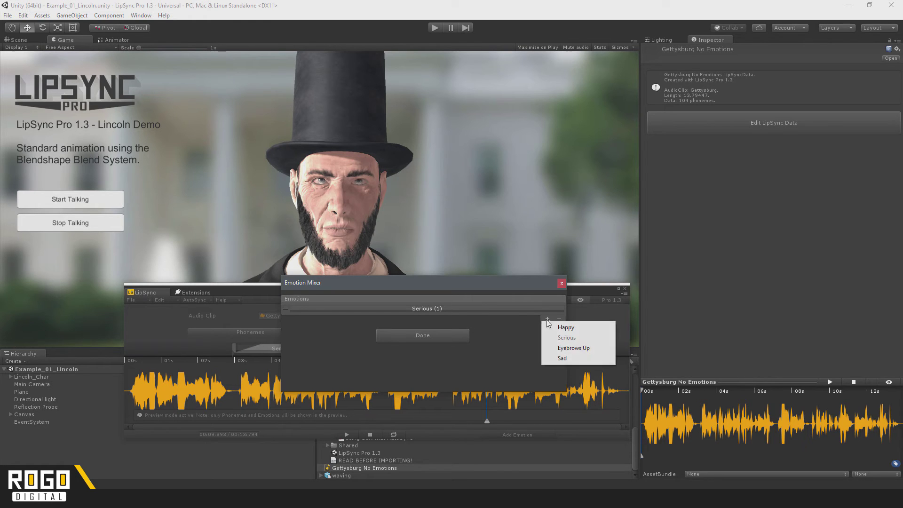
pyautogui.click(562, 359)
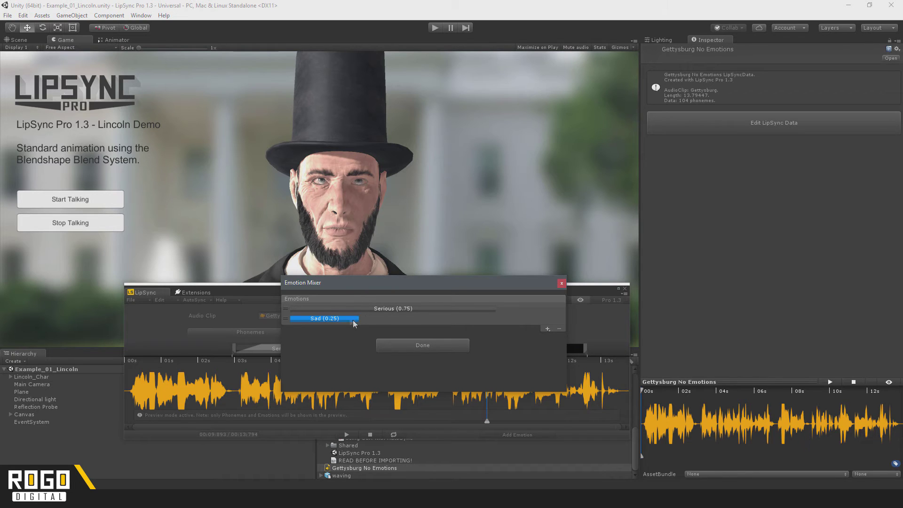
pyautogui.moveTo(493, 309); pyautogui.dragTo(389, 311)
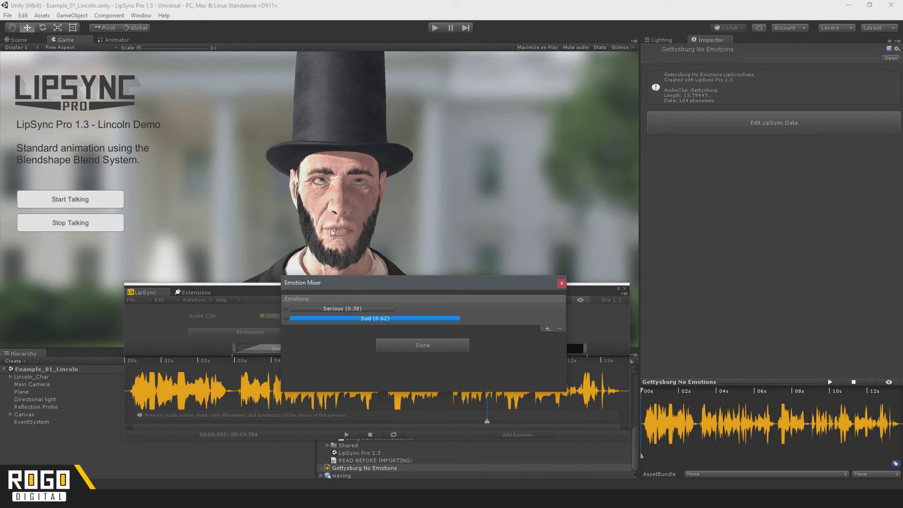
pyautogui.moveTo(399, 309)
pyautogui.mouseDown()
pyautogui.moveTo(294, 309)
pyautogui.moveTo(565, 320)
pyautogui.moveTo(302, 322)
pyautogui.moveTo(400, 319)
pyautogui.moveTo(311, 328)
pyautogui.moveTo(610, 318)
pyautogui.moveTo(271, 320)
pyautogui.moveTo(400, 320)
pyautogui.moveTo(392, 319)
pyautogui.mouseUp()
# Close the mixer, then box-select and delete the Serious, Happy and Mixed Emotion markers.
pyautogui.click(419, 344)
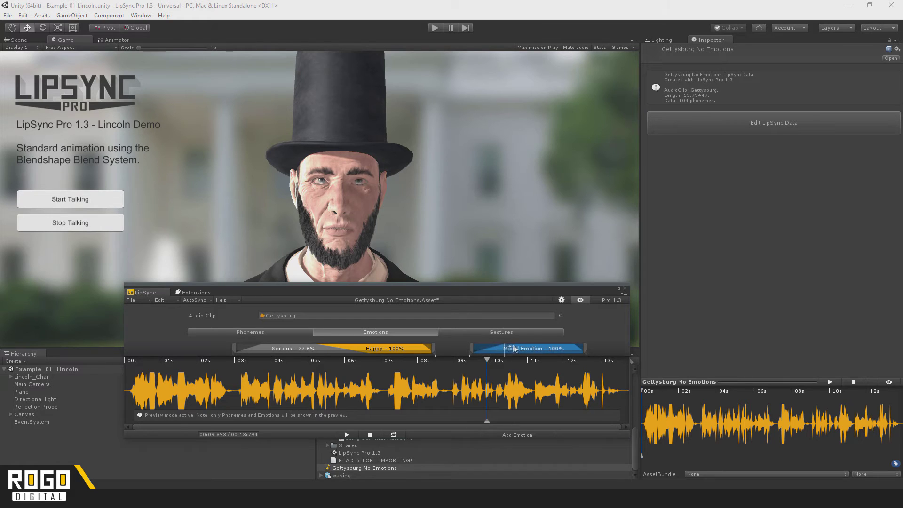
pyautogui.moveTo(585, 348); pyautogui.dragTo(549, 348)
pyautogui.click(490, 350)
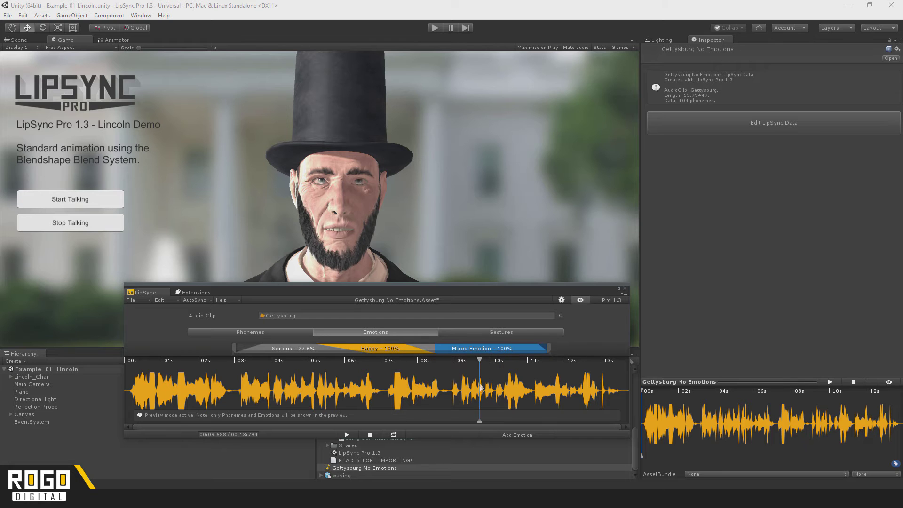
pyautogui.click(453, 400)
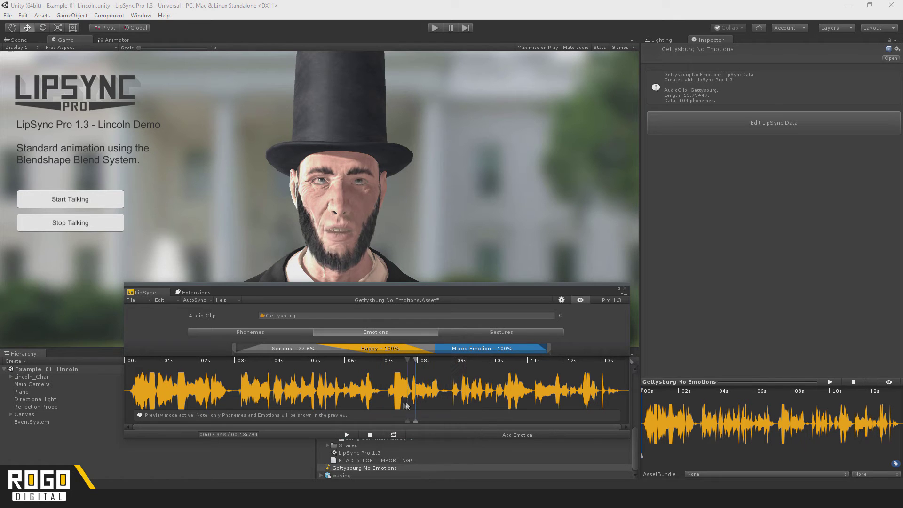
pyautogui.click(461, 411)
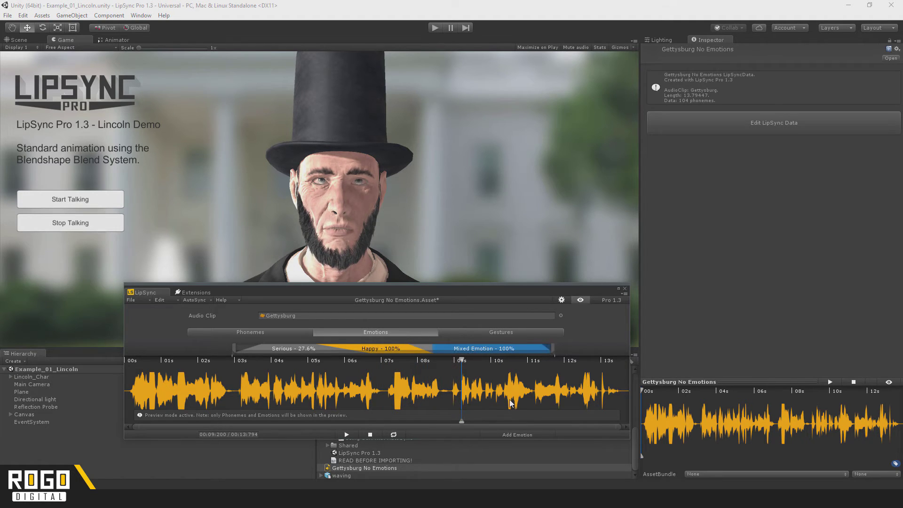
pyautogui.moveTo(581, 341); pyautogui.dragTo(208, 355)
pyautogui.press('Delete')
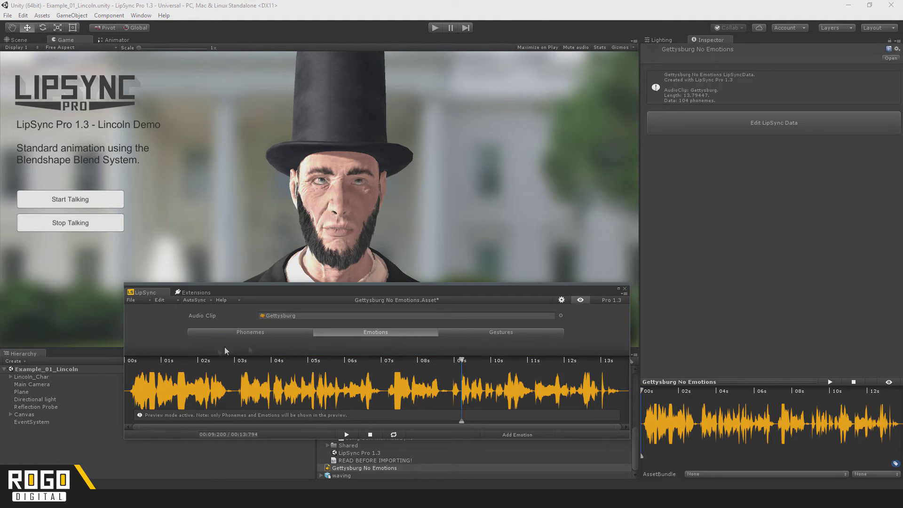
# Add an Eyebrows Up marker around 3–5 s and a Serious marker after it.
pyautogui.click(138, 381)
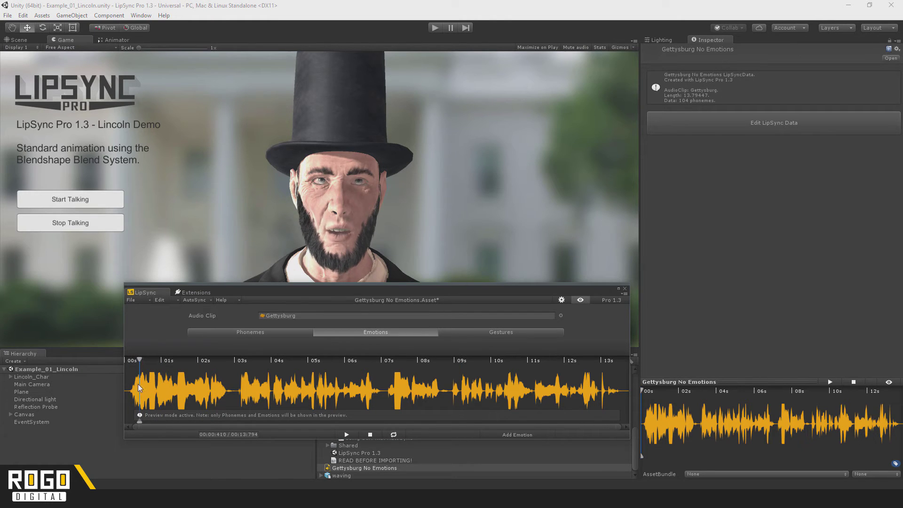
pyautogui.moveTo(142, 375); pyautogui.dragTo(130, 377)
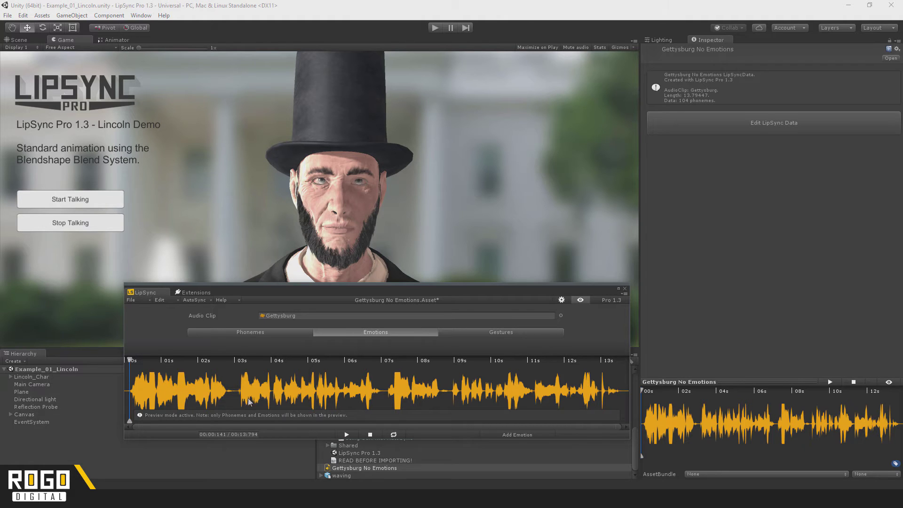
pyautogui.click(518, 435)
pyautogui.click(542, 377)
pyautogui.moveTo(133, 349)
pyautogui.mouseDown()
pyautogui.moveTo(264, 352)
pyautogui.moveTo(141, 375)
pyautogui.mouseUp()
pyautogui.rightClick(245, 351)
pyautogui.click(254, 360)
pyautogui.click(193, 387)
pyautogui.moveTo(193, 387)
pyautogui.mouseDown()
pyautogui.moveTo(264, 391)
pyautogui.moveTo(283, 348)
pyautogui.moveTo(226, 349)
pyautogui.mouseUp()
# Preview from the start and add a lengthened Eyebrows Up marker at about 5.2 s.
pyautogui.click(135, 398)
pyautogui.click(346, 434)
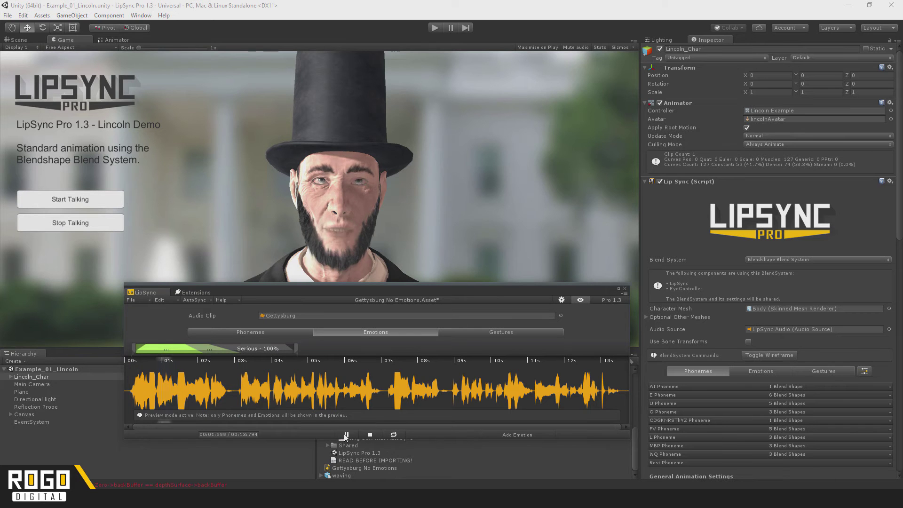
pyautogui.click(347, 435)
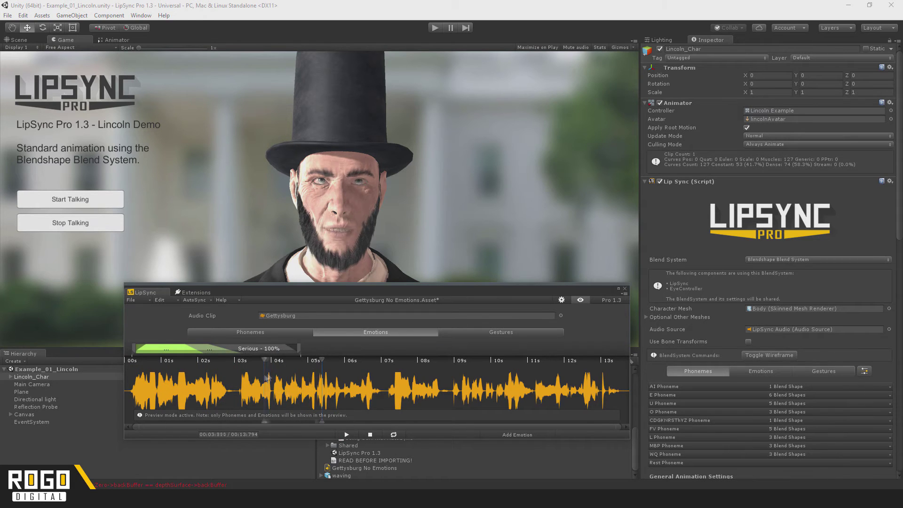
pyautogui.click(517, 435)
pyautogui.click(541, 376)
pyautogui.rightClick(340, 351)
pyautogui.click(384, 379)
pyautogui.click(346, 435)
pyautogui.click(347, 435)
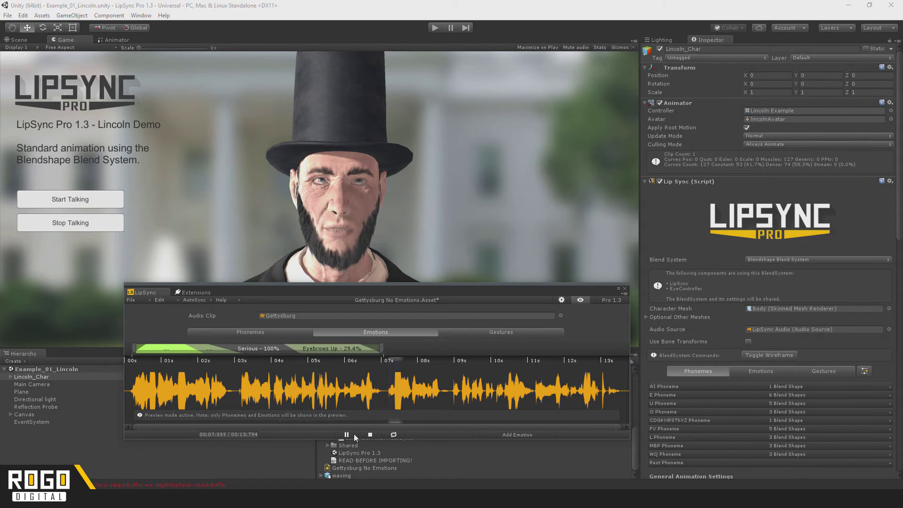
pyautogui.moveTo(382, 349); pyautogui.dragTo(463, 349)
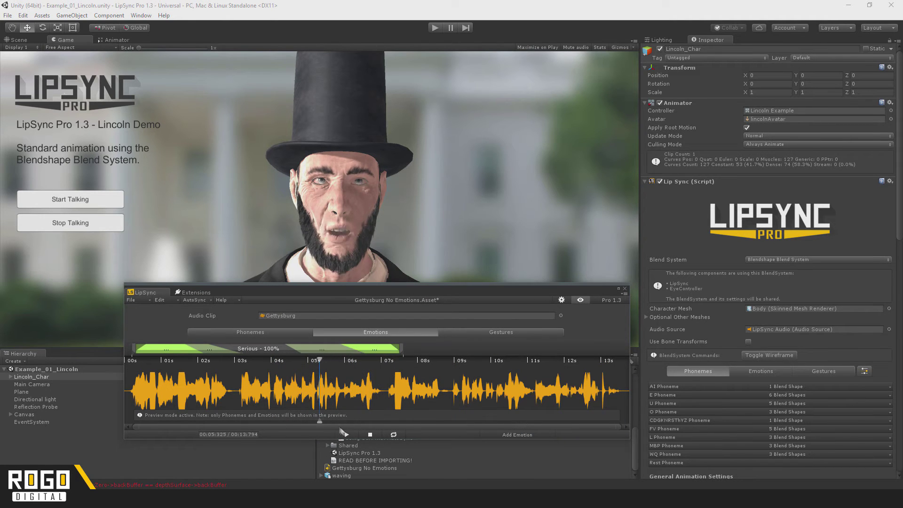
# Move the second Serious marker and shorten Eyebrows Up to end near 10 s.
pyautogui.click(347, 435)
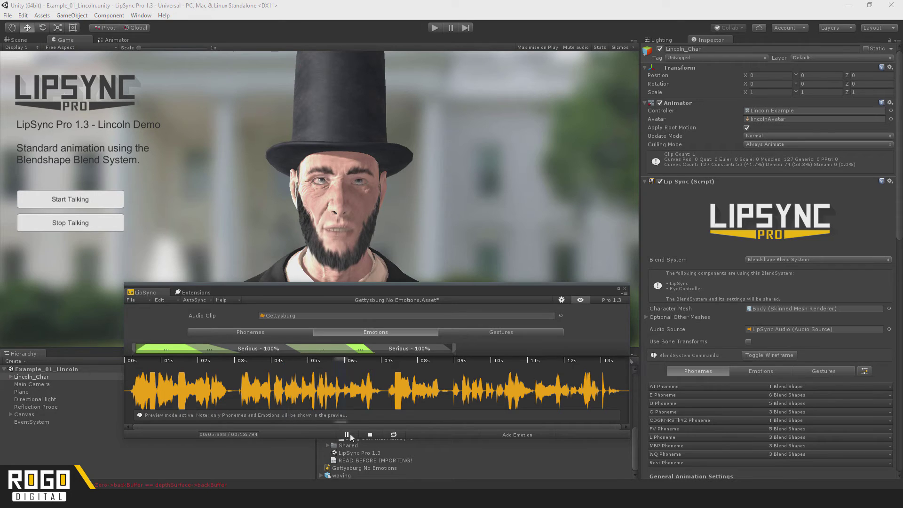
pyautogui.moveTo(431, 348)
pyautogui.mouseDown()
pyautogui.moveTo(379, 349)
pyautogui.moveTo(431, 349)
pyautogui.mouseUp()
pyautogui.click(347, 434)
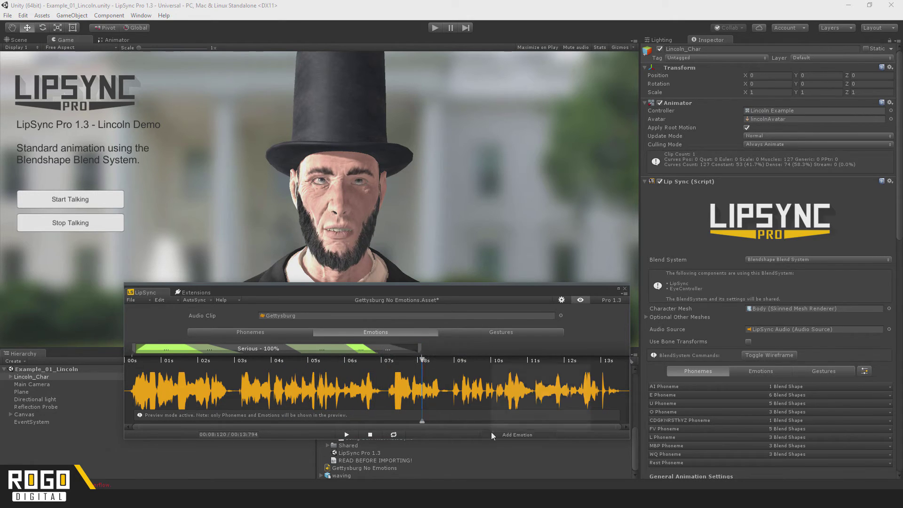
pyautogui.click(347, 435)
pyautogui.moveTo(515, 349); pyautogui.dragTo(470, 348)
pyautogui.press('space')
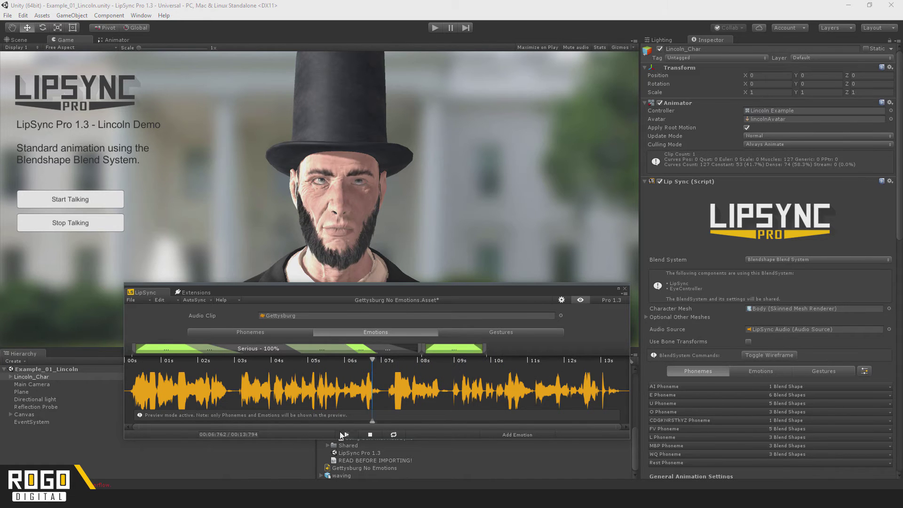
# Add a final Eyebrows Up marker near 11–13 s and play the whole clip.
pyautogui.click(513, 434)
pyautogui.click(544, 394)
pyautogui.click(347, 434)
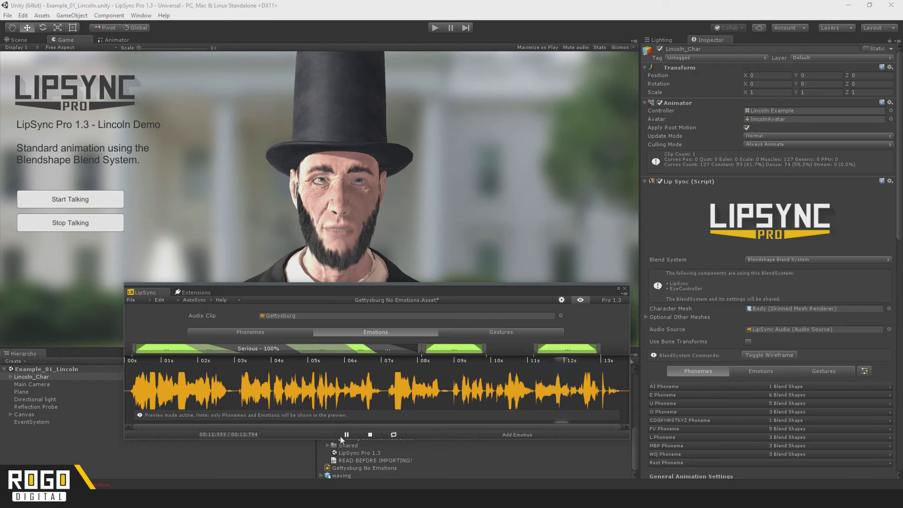
pyautogui.click(370, 435)
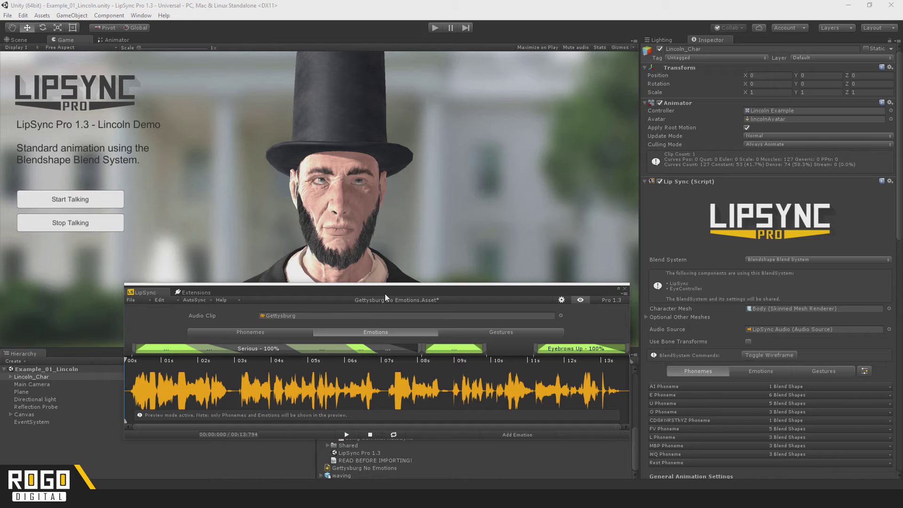
pyautogui.click(352, 435)
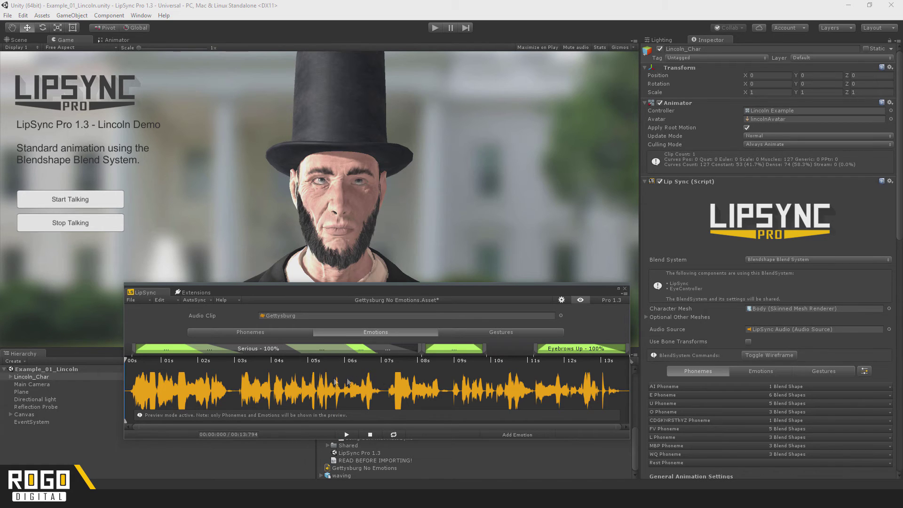
pyautogui.moveTo(210, 349); pyautogui.dragTo(209, 350)
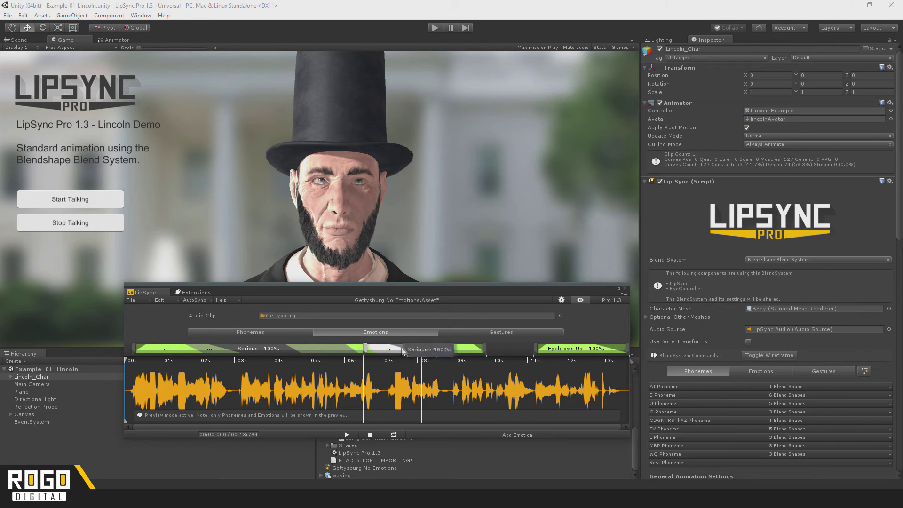
pyautogui.click(389, 362)
pyautogui.moveTo(394, 374); pyautogui.dragTo(381, 426)
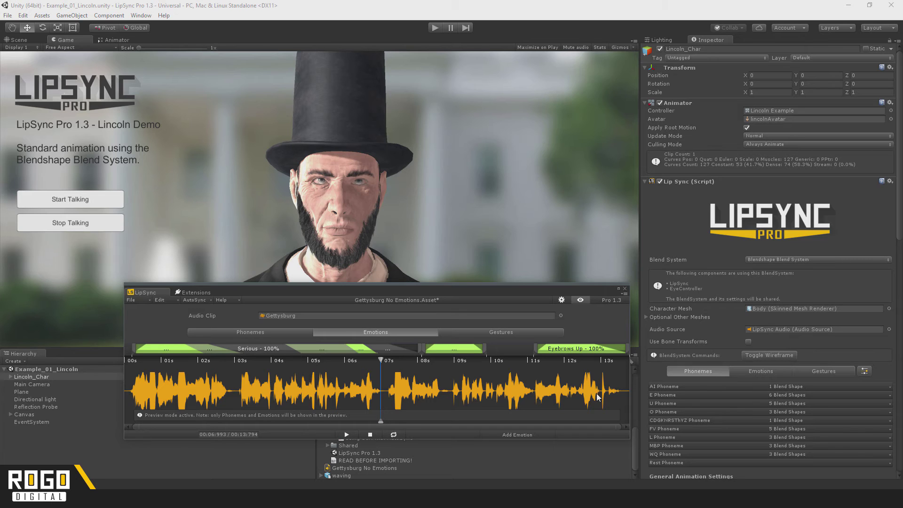
# Set the preview target to No Preview and show the empty Gestures track.
pyautogui.click(588, 300)
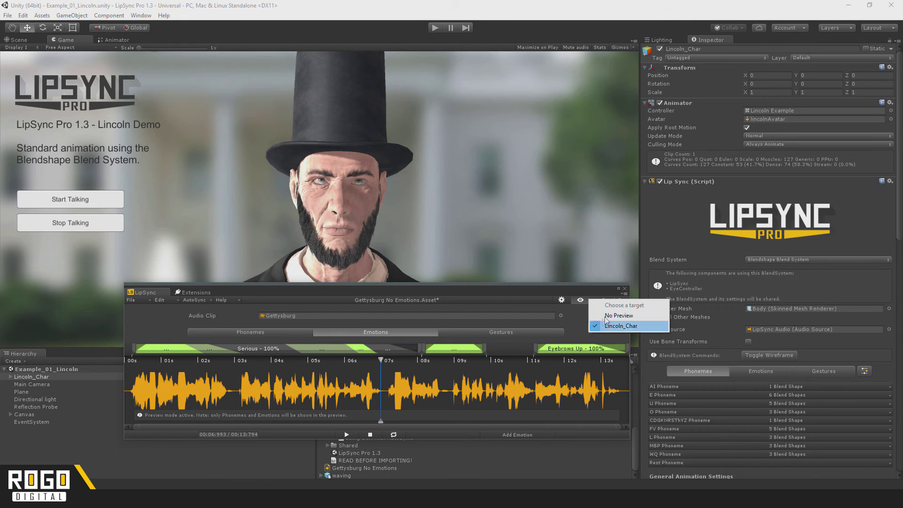
pyautogui.click(588, 318)
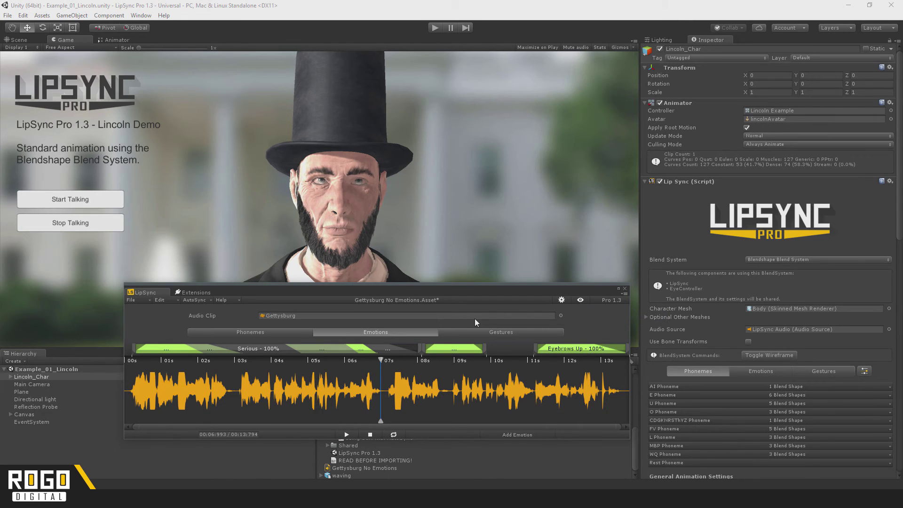
pyautogui.click(507, 333)
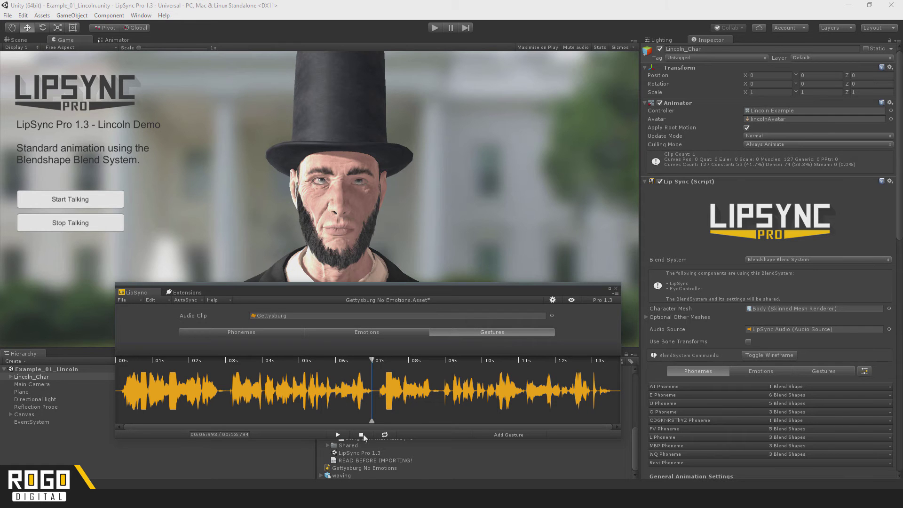
# Inspect the waving animation asset and preview its Wave clip (frames 0–142) in the Inspector.
pyautogui.click(337, 475)
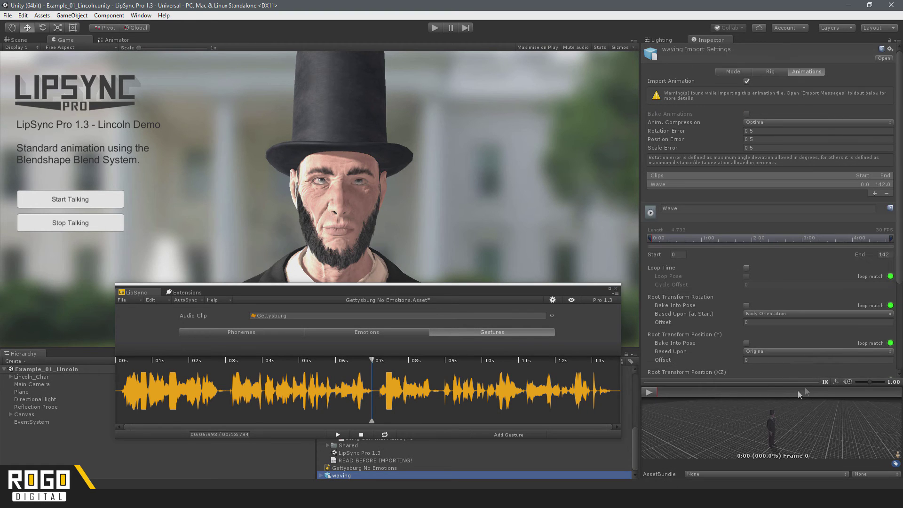
pyautogui.moveTo(808, 391); pyautogui.dragTo(807, 248)
pyautogui.moveTo(734, 372); pyautogui.dragTo(656, 264)
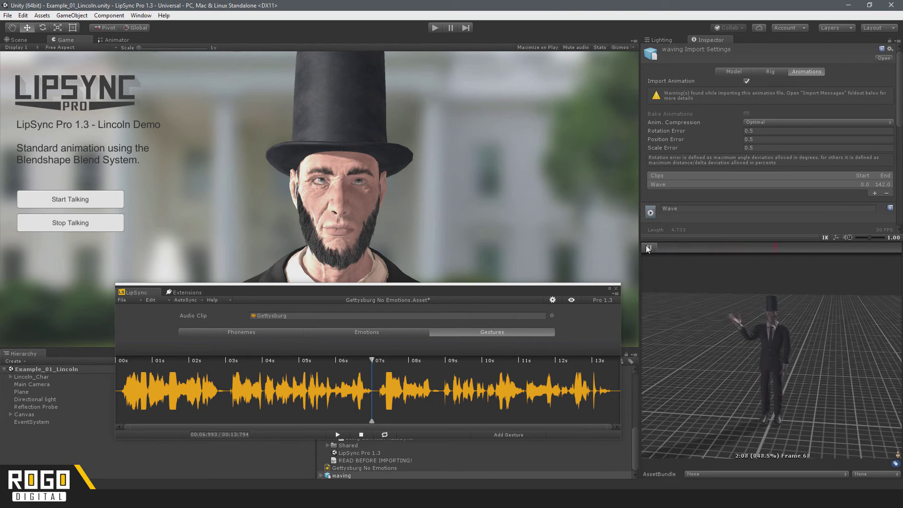
pyautogui.click(648, 248)
pyautogui.moveTo(693, 233); pyautogui.dragTo(698, 348)
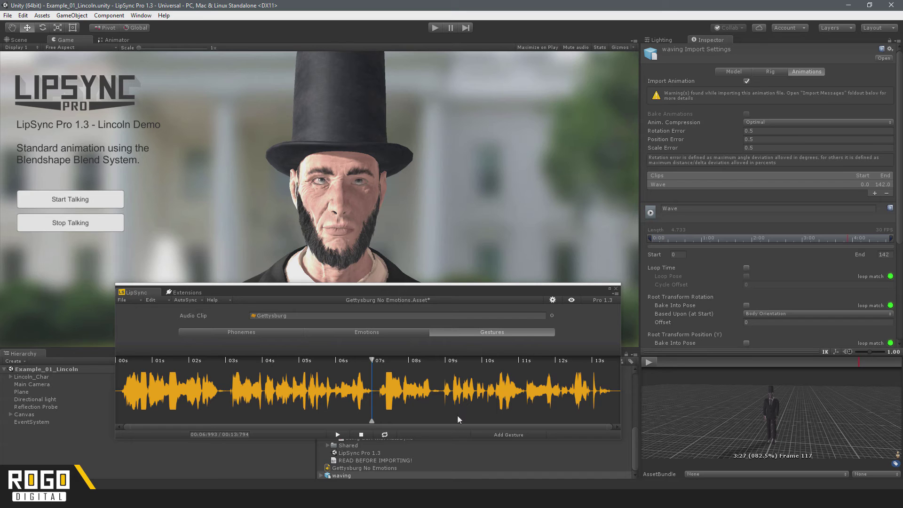
# Open LipSync Project Settings through the waveform's Add\Remove Gestures option.
pyautogui.rightClick(394, 378)
pyautogui.moveTo(403, 382)
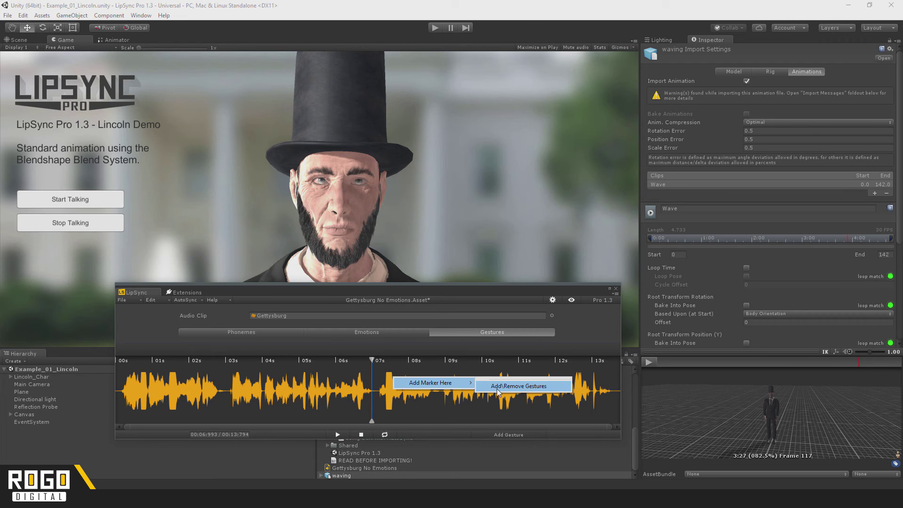
pyautogui.click(537, 387)
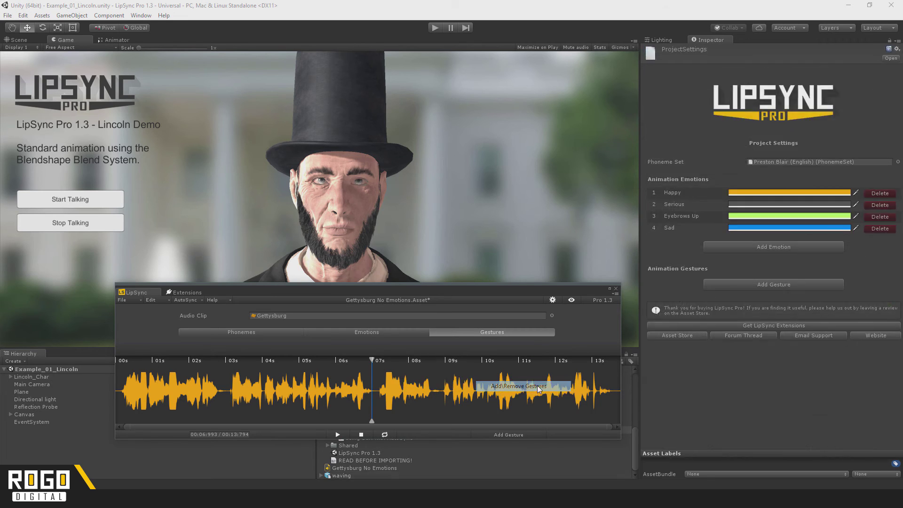
pyautogui.moveTo(487, 293); pyautogui.dragTo(456, 255)
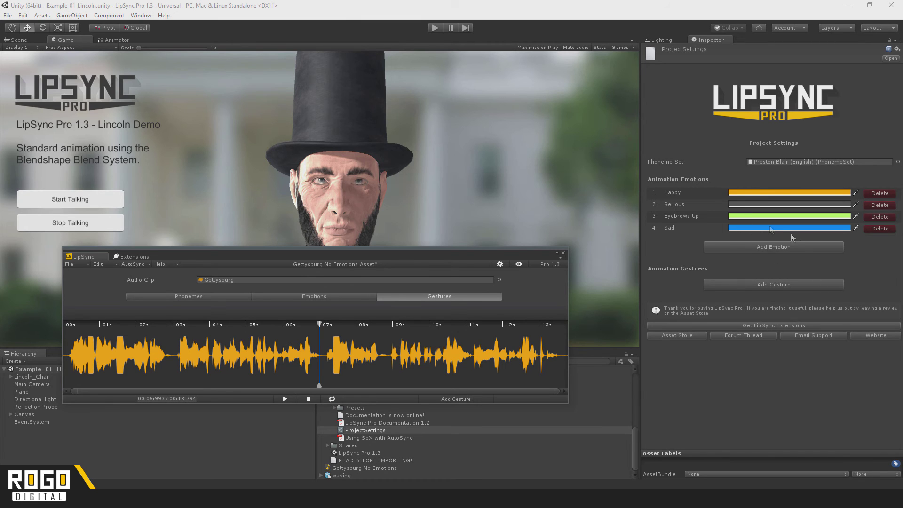
pyautogui.click(676, 190)
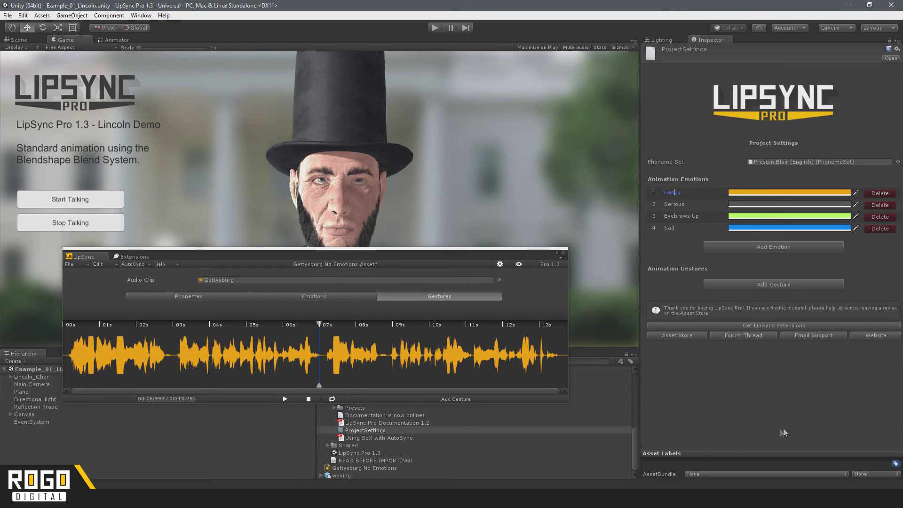
# Add a new animation gesture and rename it to Wave.
pyautogui.click(763, 282)
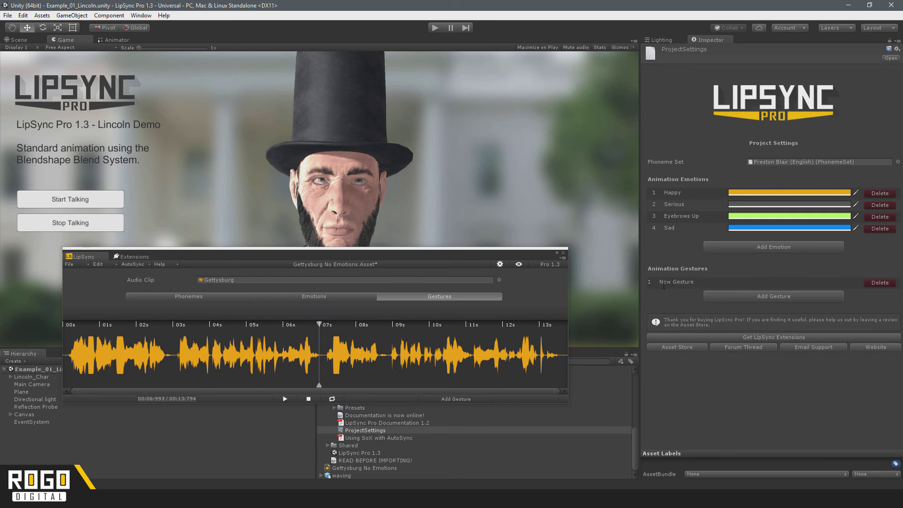
pyautogui.click(698, 281)
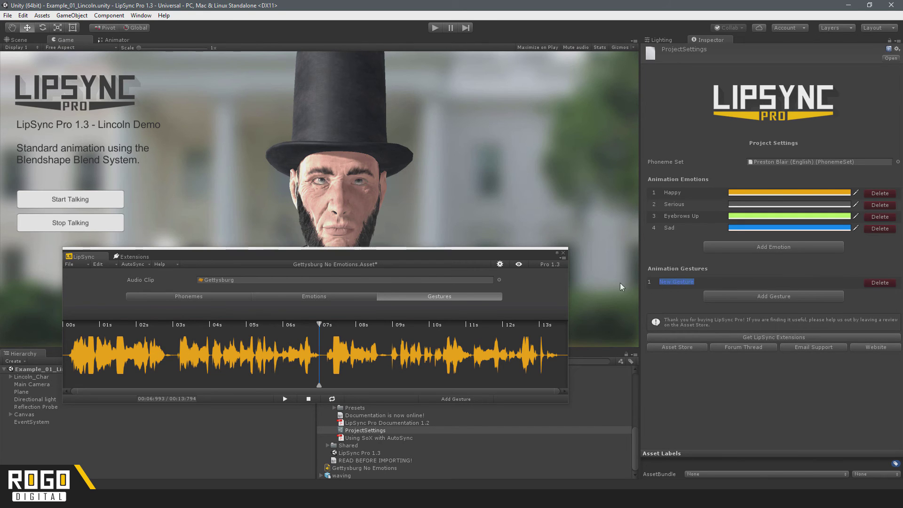
pyautogui.write('Wave')
pyautogui.click(729, 409)
pyautogui.click(366, 245)
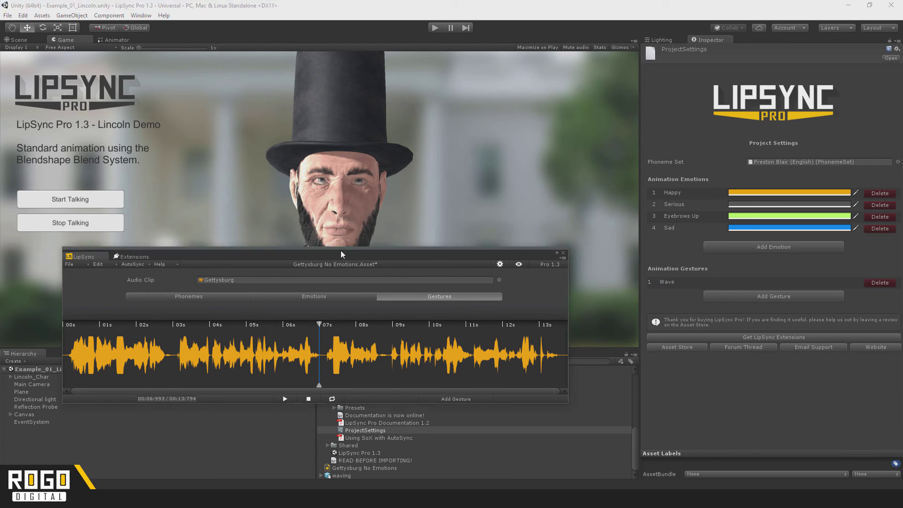
# Add a Wave gesture marker at the playhead on the Gettysburg clip's waveform.
pyautogui.moveTo(320, 258); pyautogui.dragTo(366, 276)
pyautogui.rightClick(366, 363)
pyautogui.moveTo(429, 374)
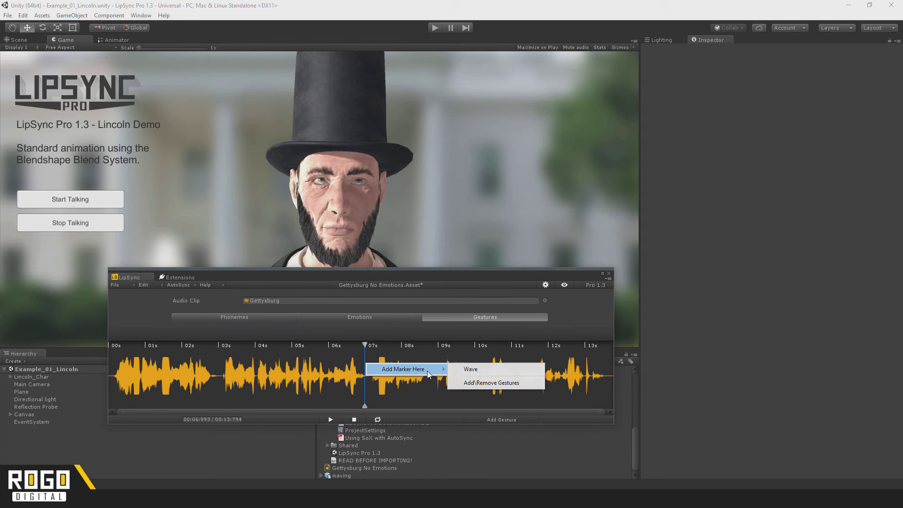
pyautogui.click(470, 369)
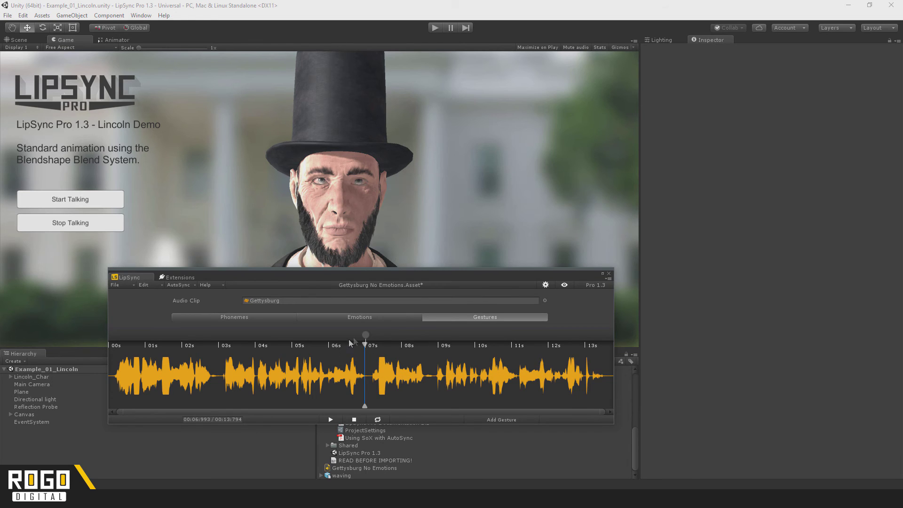
pyautogui.rightClick(366, 335)
pyautogui.click(335, 326)
# Reposition the Wave marker to about 08.8s on the Gestures track.
pyautogui.moveTo(366, 334)
pyautogui.mouseDown()
pyautogui.moveTo(424, 339)
pyautogui.moveTo(453, 352)
pyautogui.moveTo(536, 344)
pyautogui.moveTo(491, 336)
pyautogui.mouseUp()
pyautogui.click(211, 392)
pyautogui.moveTo(204, 392)
pyautogui.mouseDown()
pyautogui.moveTo(480, 376)
pyautogui.moveTo(431, 372)
pyautogui.mouseUp()
pyautogui.moveTo(491, 335); pyautogui.dragTo(429, 342)
pyautogui.rightClick(433, 335)
pyautogui.click(457, 332)
pyautogui.moveTo(220, 279); pyautogui.dragTo(242, 281)
pyautogui.click(137, 287)
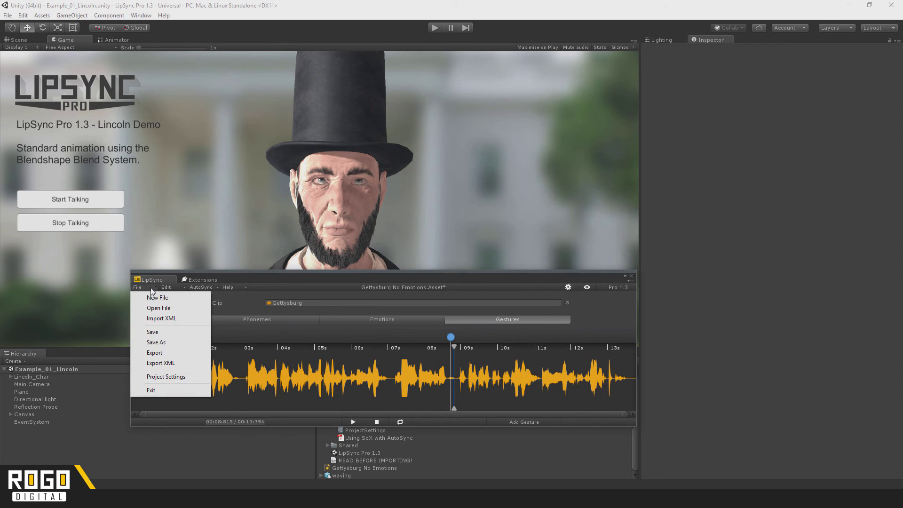
# Save the Gettysburg No Emotions clip and close the LipSync clip editor.
pyautogui.click(165, 333)
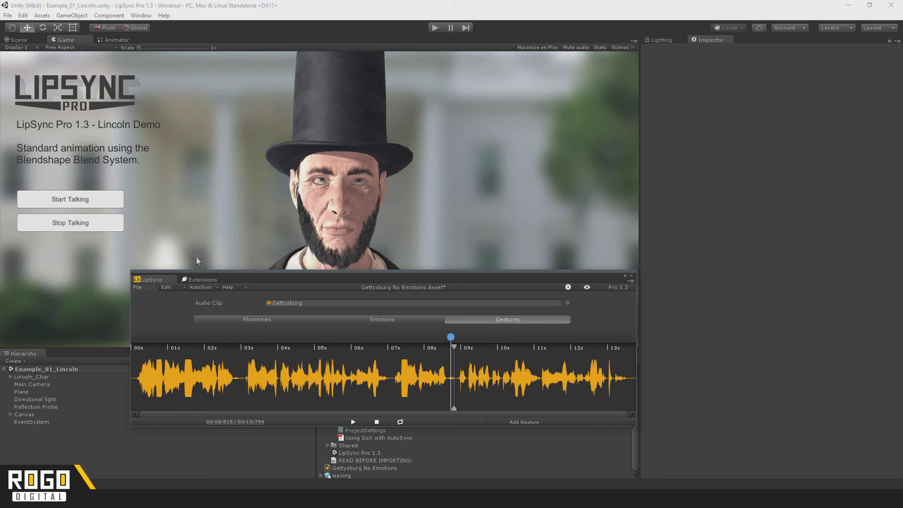
pyautogui.click(633, 277)
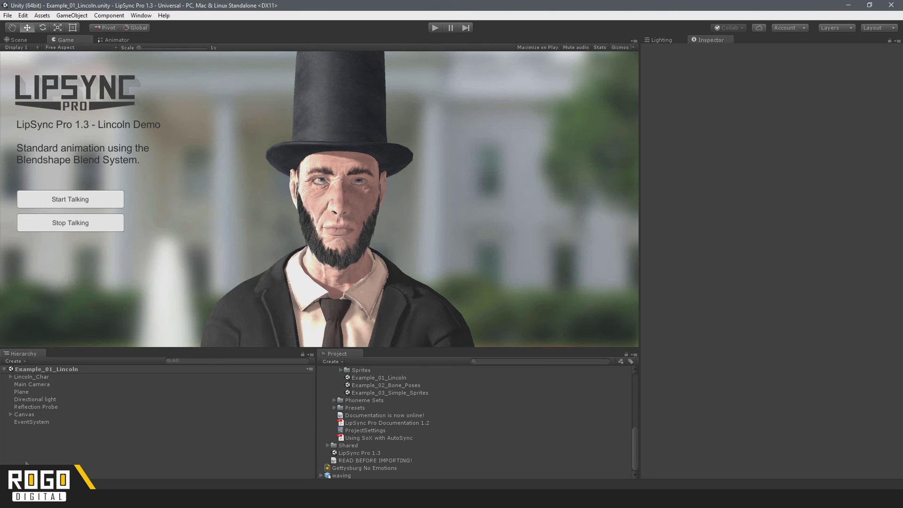
# Assign the waving asset's Wave clip to Lincoln_Char's Wave gesture and begin gesture setup.
pyautogui.click(33, 377)
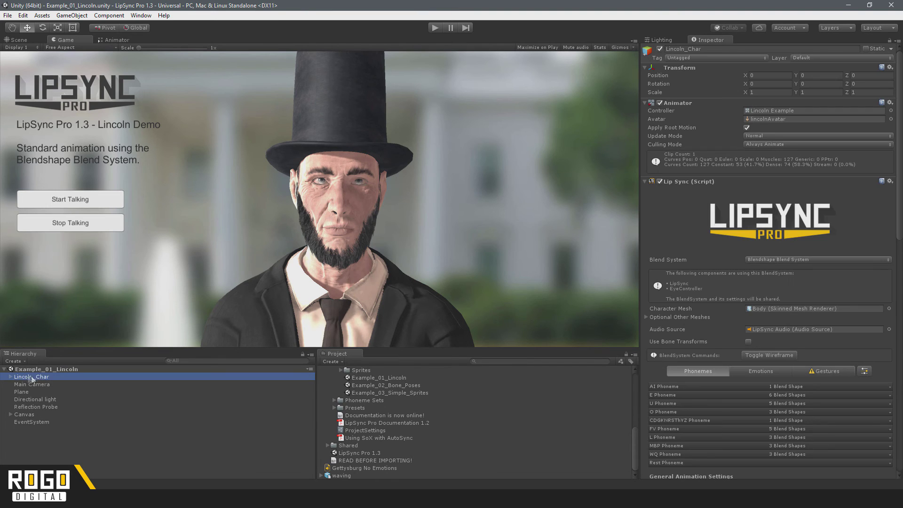
pyautogui.scroll(-5, 799, 235)
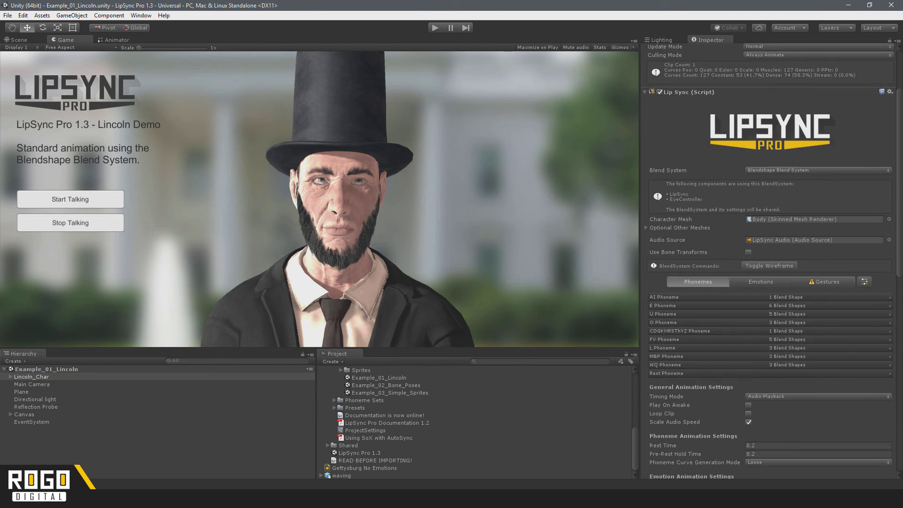
pyautogui.click(809, 284)
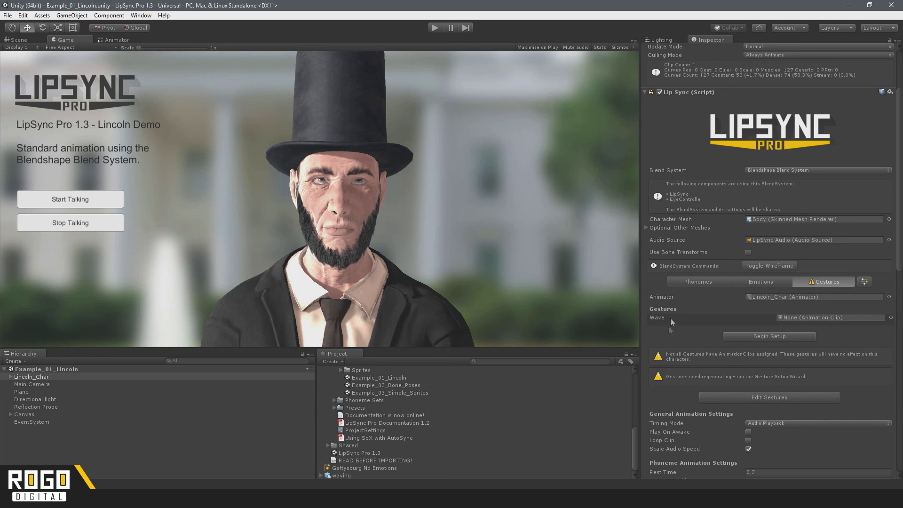
pyautogui.scroll(-2, 898, 238)
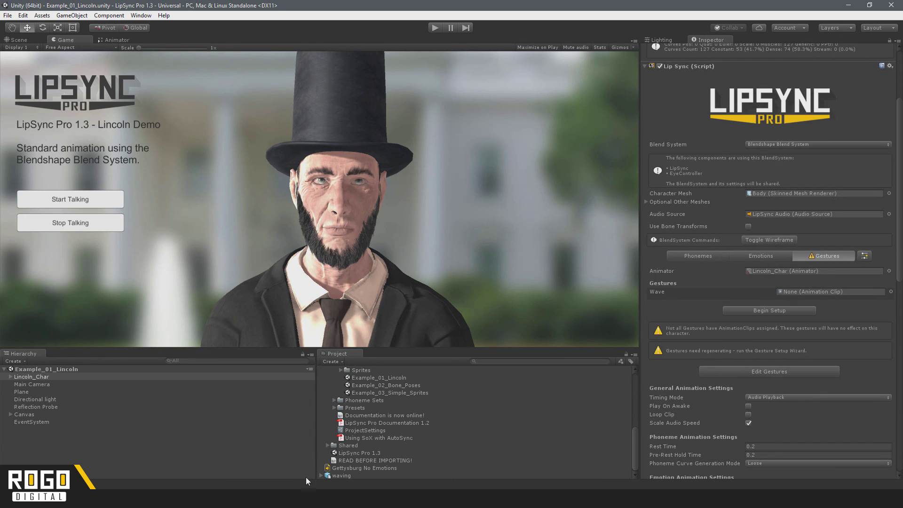
pyautogui.click(321, 476)
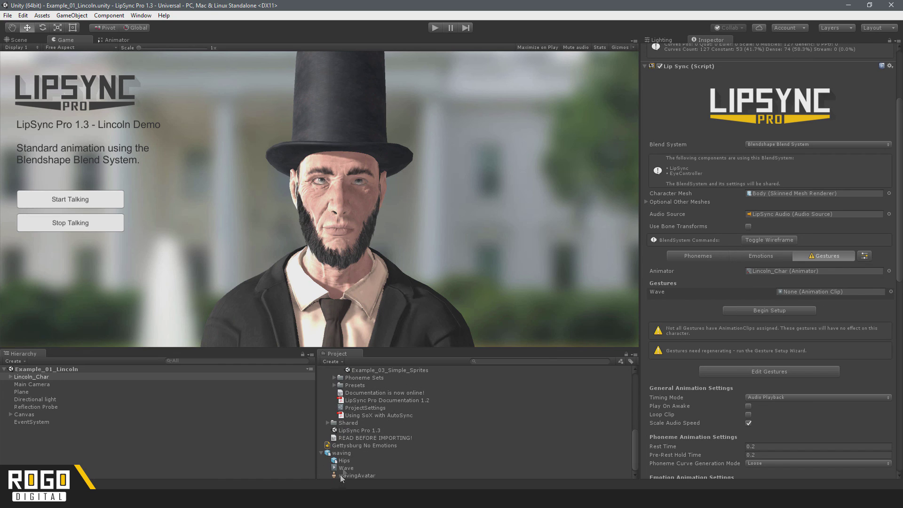
pyautogui.moveTo(346, 468); pyautogui.dragTo(792, 292)
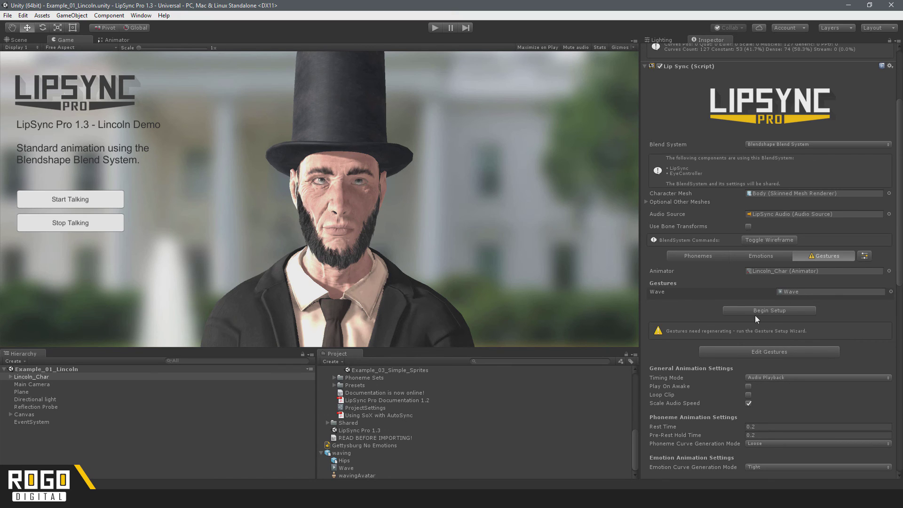
pyautogui.click(772, 309)
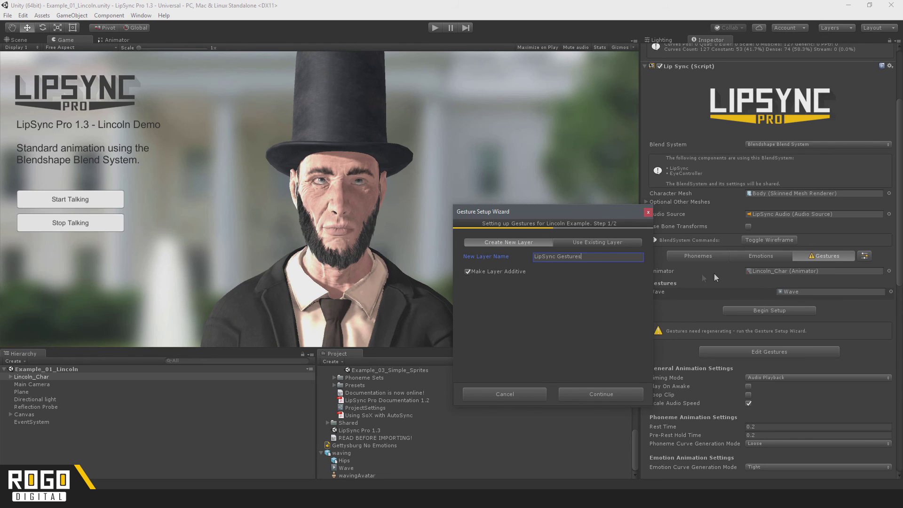
# Keep Create New Layer named LipSync Gestures and finish the wizard, generating the Wave_trigger trigger.
pyautogui.doubleClick(599, 257)
pyautogui.click(603, 241)
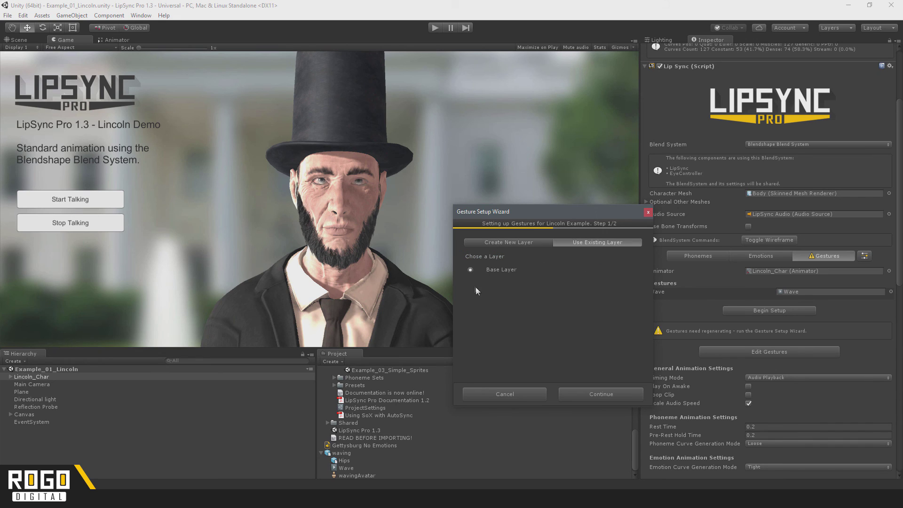
pyautogui.click(520, 243)
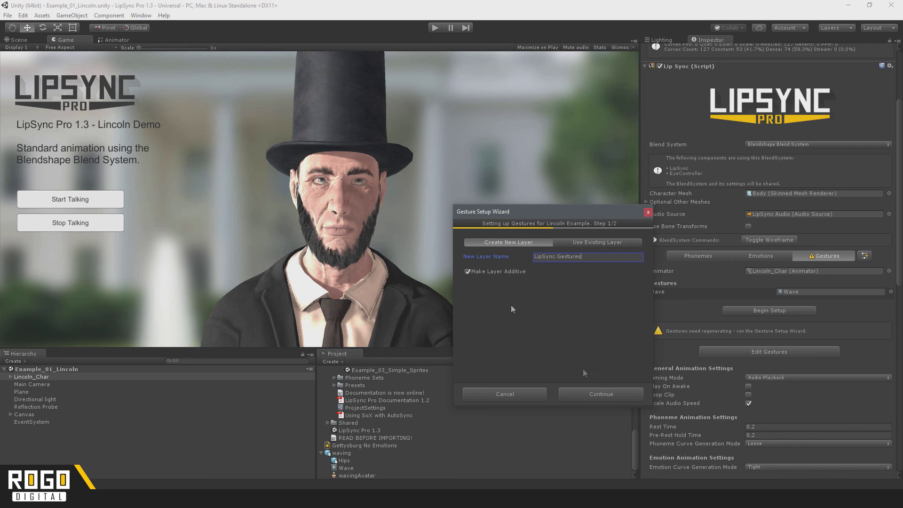
pyautogui.click(588, 391)
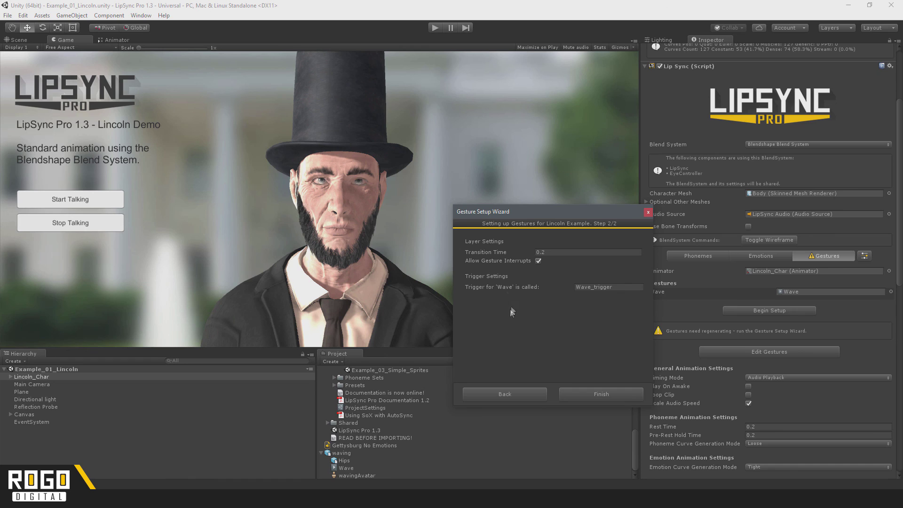
pyautogui.click(614, 395)
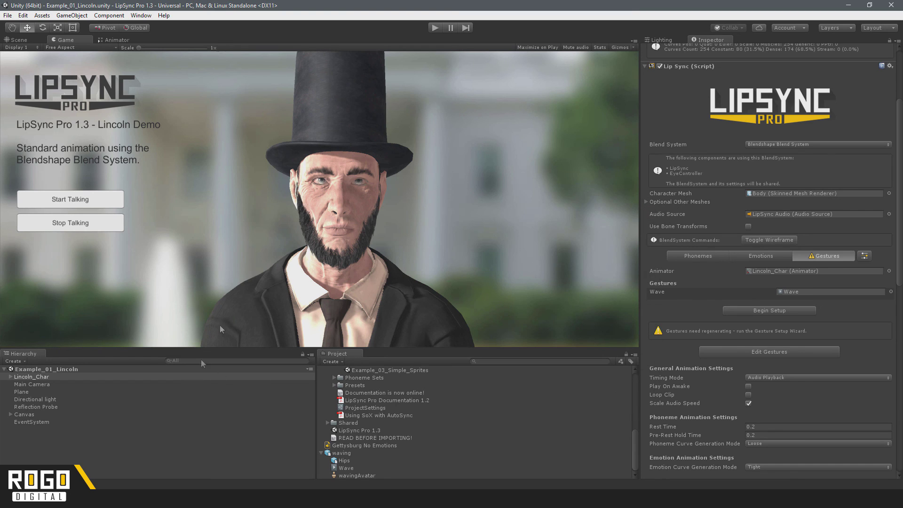
pyautogui.click(112, 39)
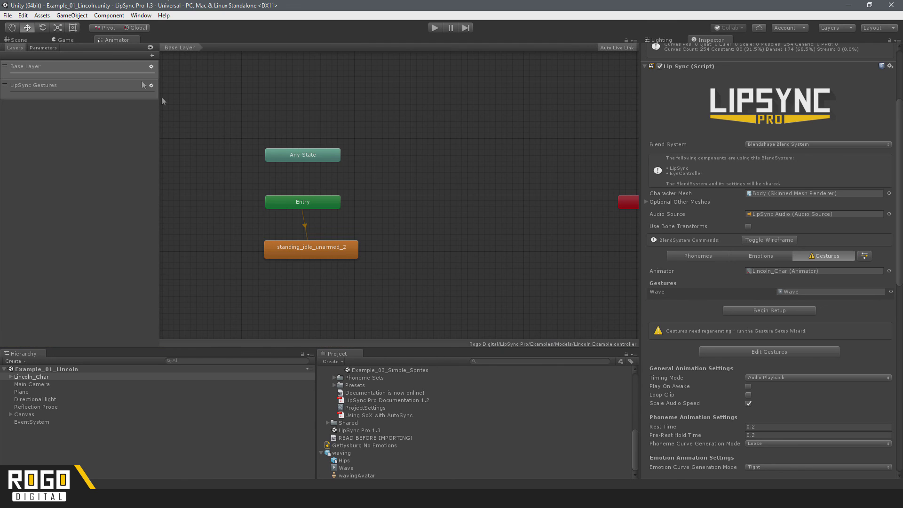
pyautogui.click(36, 86)
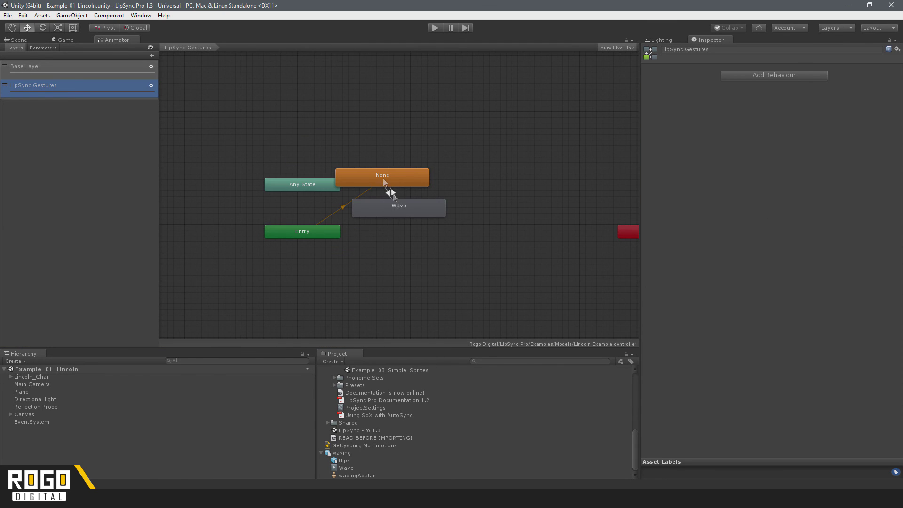
pyautogui.click(26, 40)
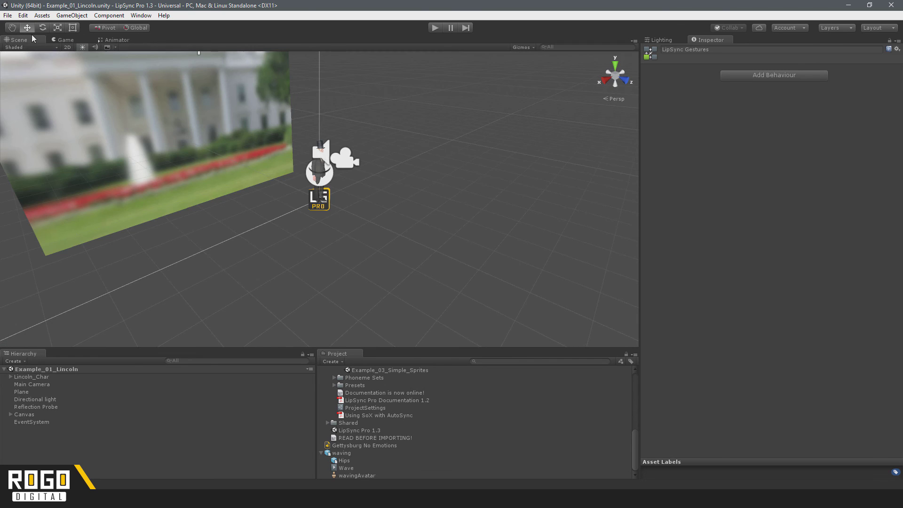
pyautogui.click(63, 40)
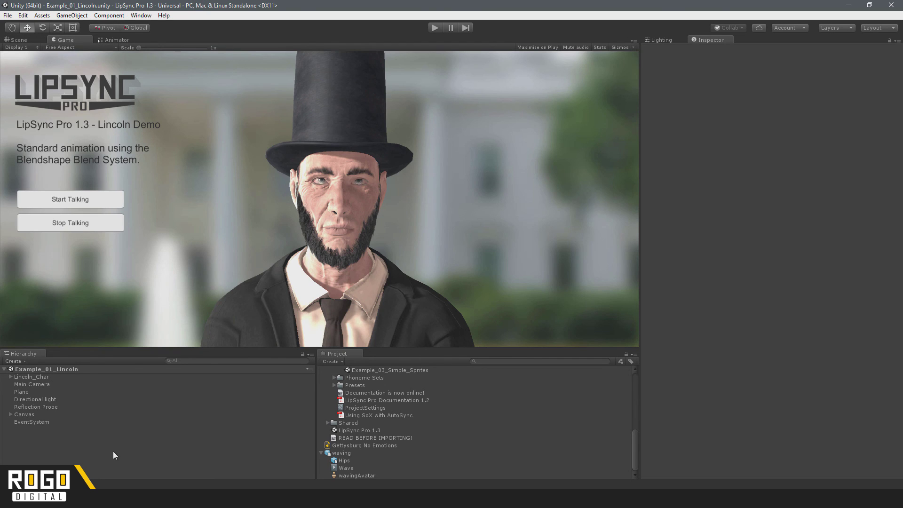
# Make the Start button play Gettysburg No Emotions, then run the demo and start Lincoln talking.
pyautogui.click(11, 414)
pyautogui.click(23, 437)
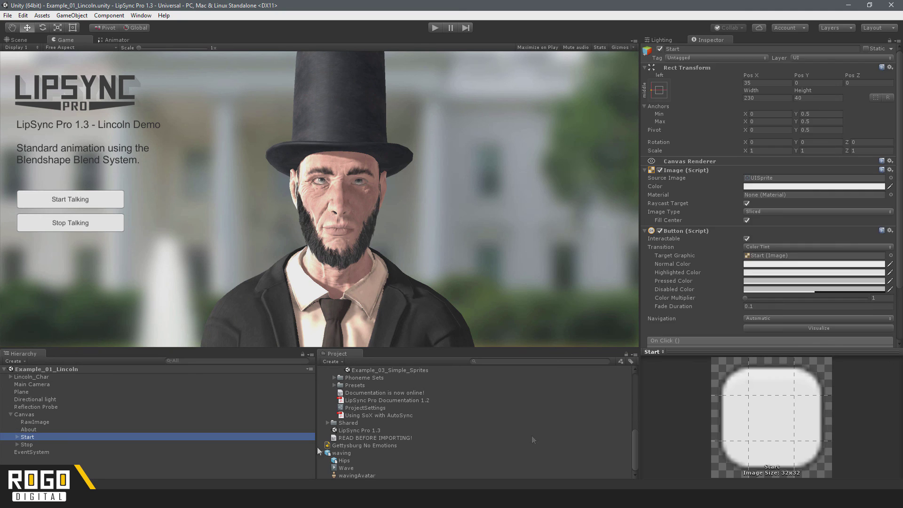
pyautogui.scroll(-5, 796, 269)
pyautogui.moveTo(348, 445); pyautogui.dragTo(762, 294)
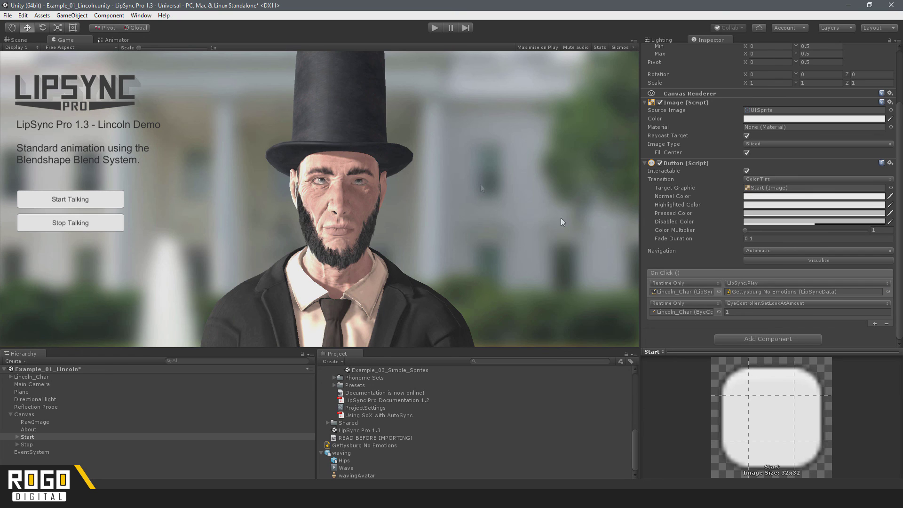
pyautogui.click(434, 27)
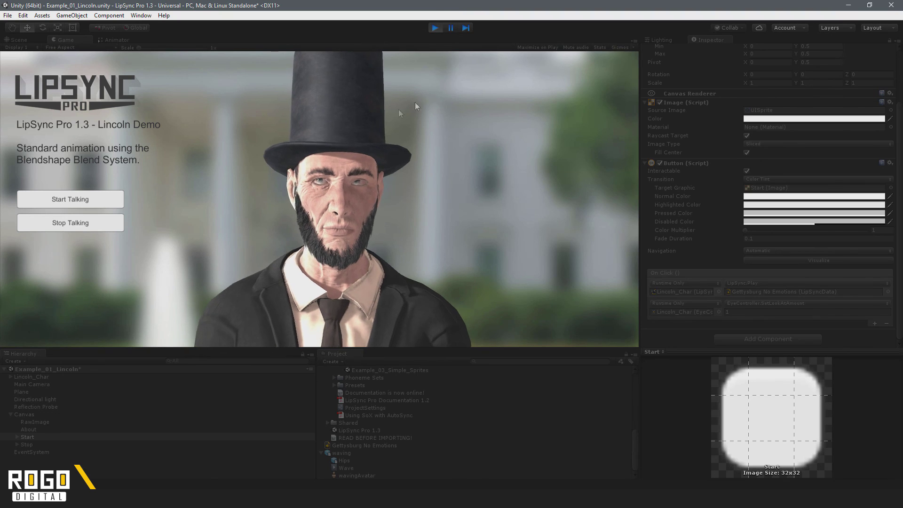
pyautogui.click(81, 200)
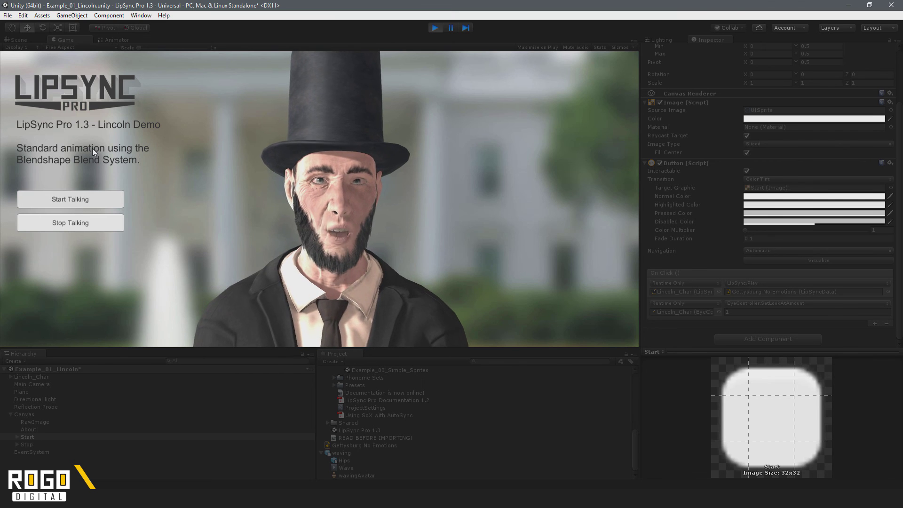